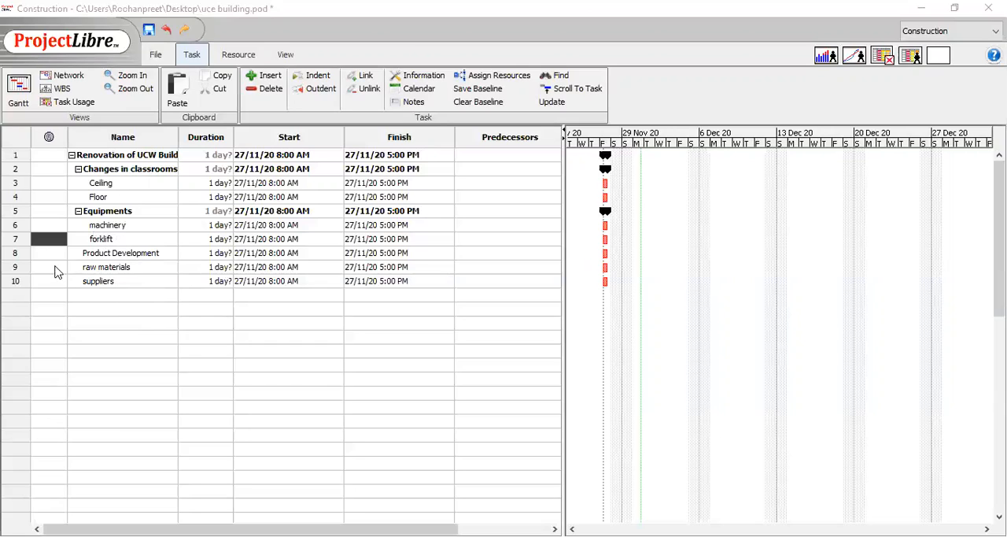
# - Indent the raw materials and suppliers tasks one level beneath Product Development, keeping both as sibling subtasks
pyautogui.click(49, 272)
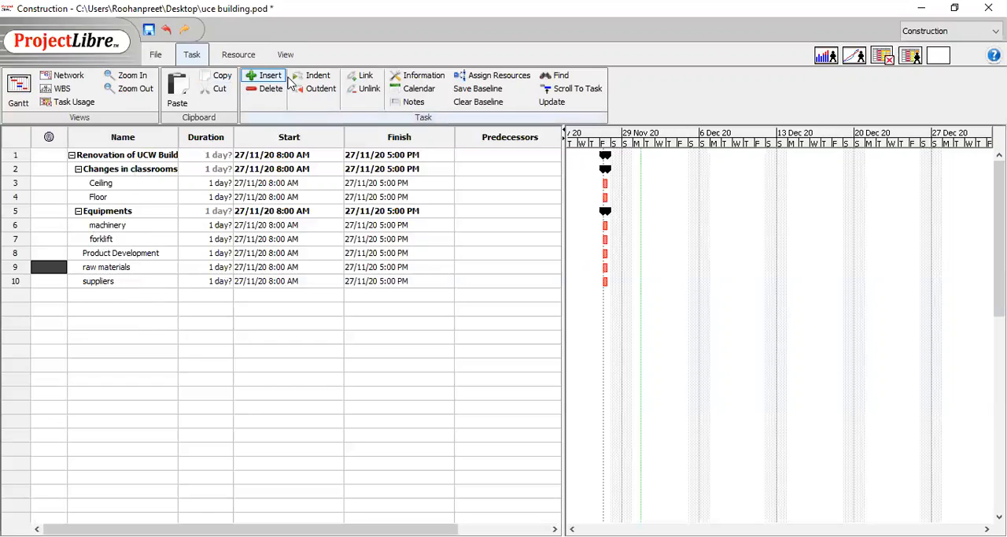
pyautogui.click(311, 76)
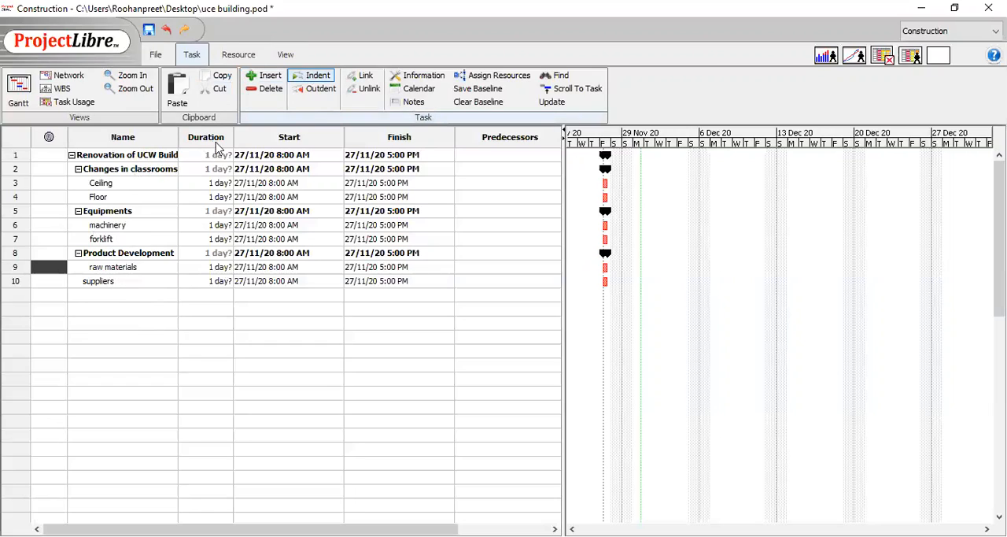
pyautogui.click(61, 283)
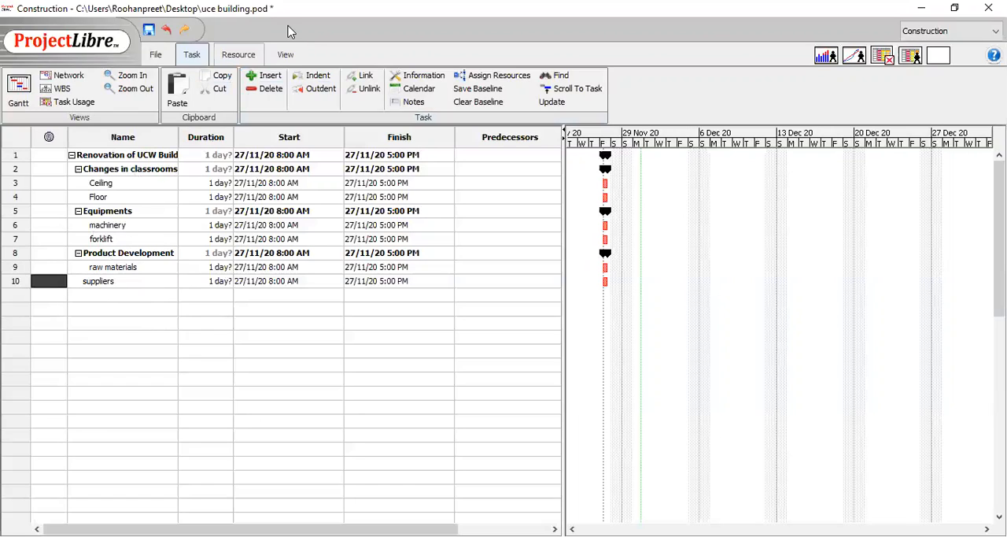
pyautogui.click(313, 77)
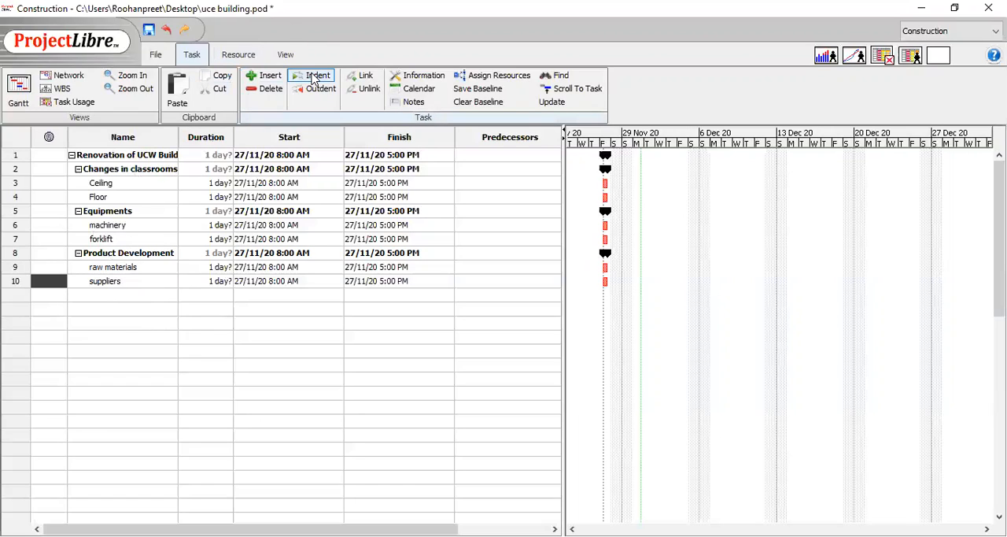
pyautogui.click(313, 77)
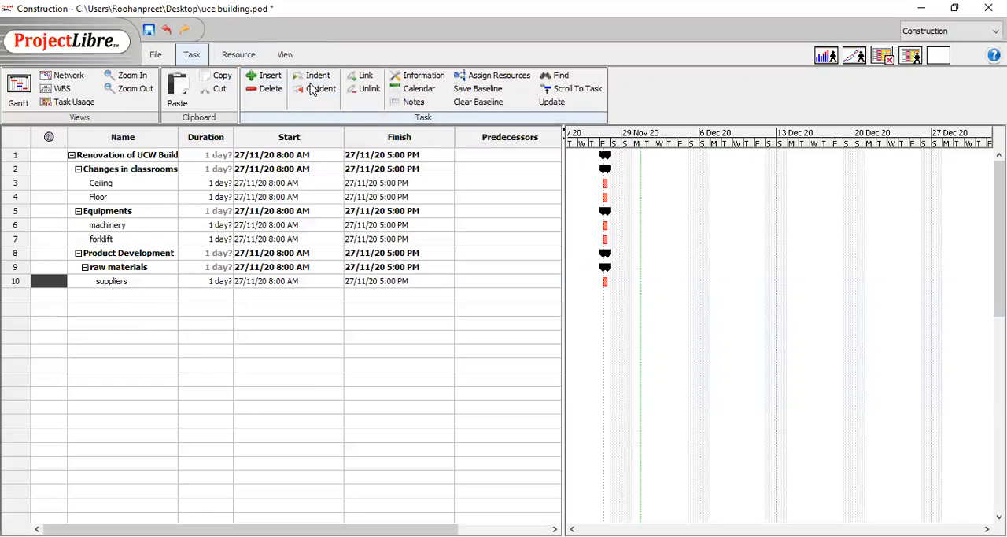
pyautogui.click(311, 89)
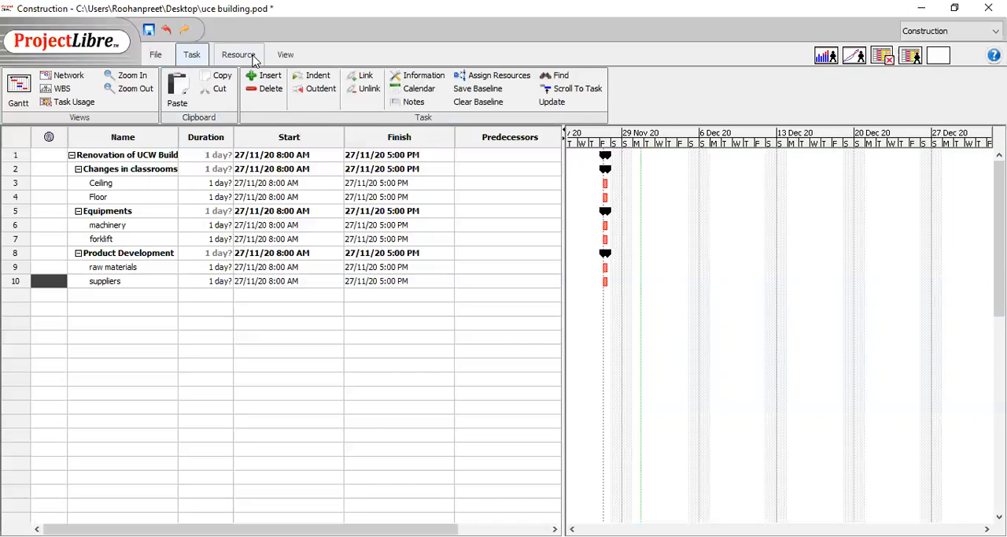
# - Show the project's resource sheet and add the first team member's name as a resource
pyautogui.click(239, 55)
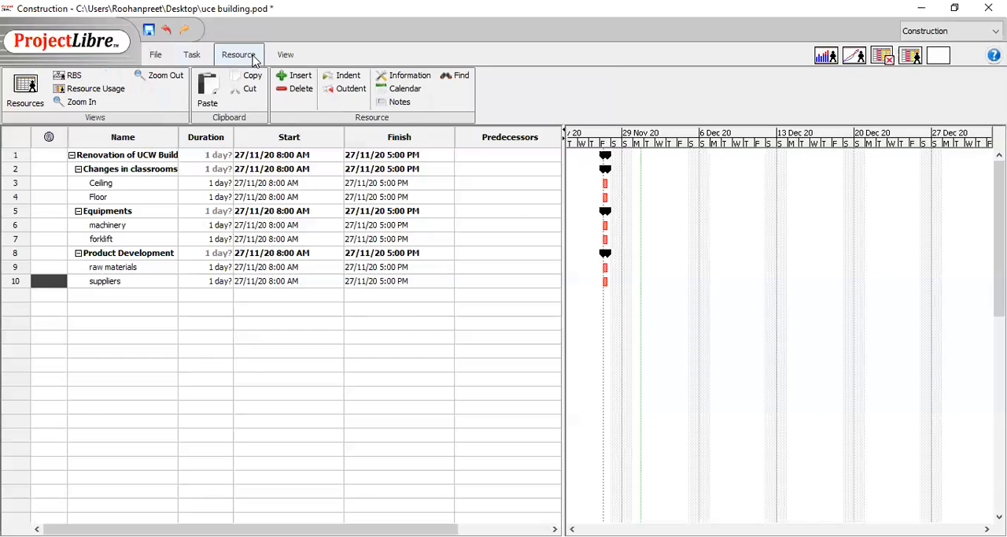
pyautogui.click(25, 93)
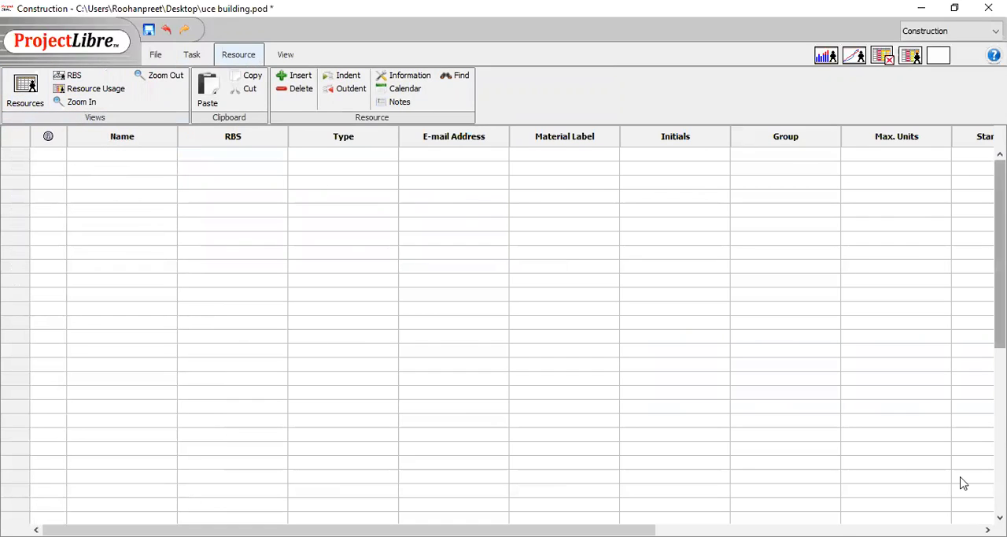
pyautogui.moveTo(349, 529)
pyautogui.mouseDown()
pyautogui.moveTo(675, 529)
pyautogui.moveTo(349, 529)
pyautogui.mouseUp()
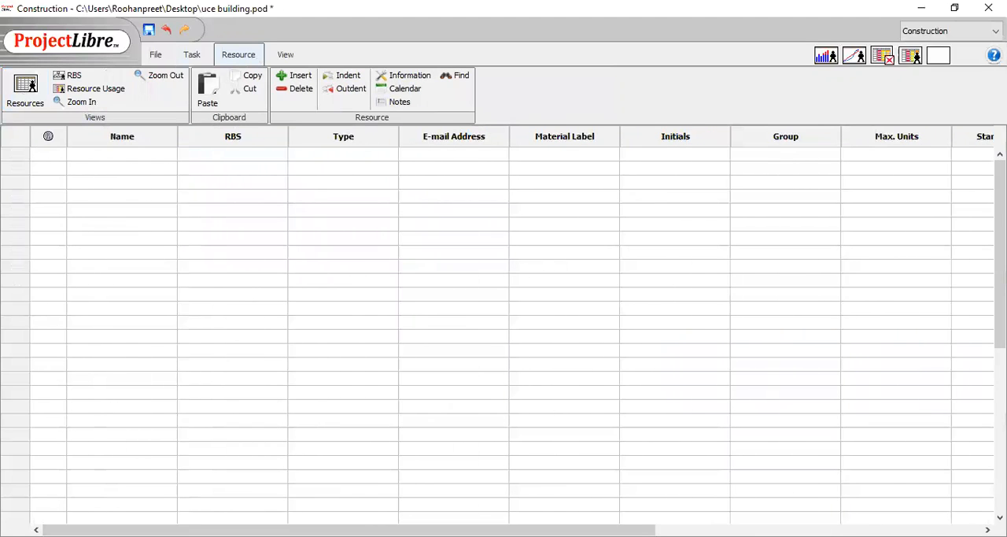
pyautogui.click(92, 154)
pyautogui.write('Brian')
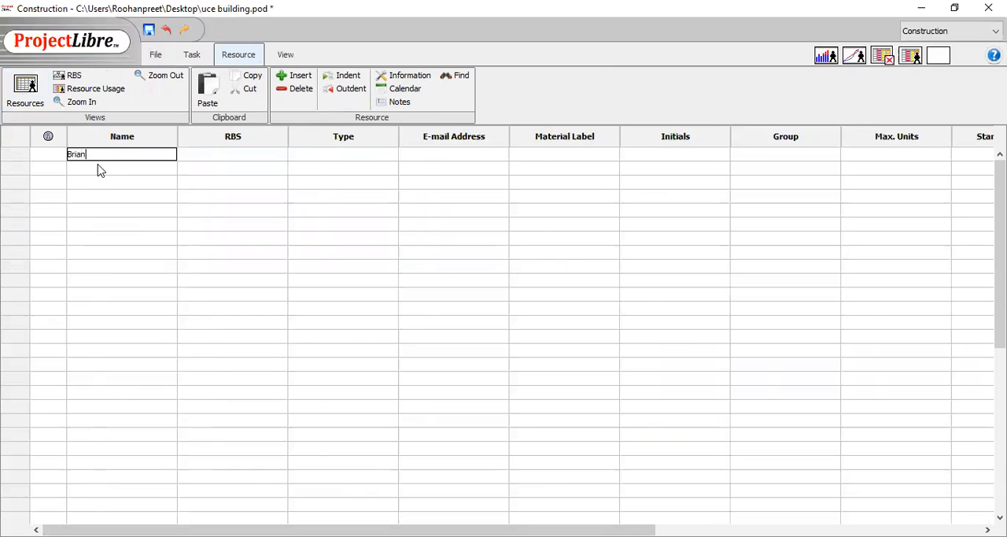
pyautogui.press('Return')
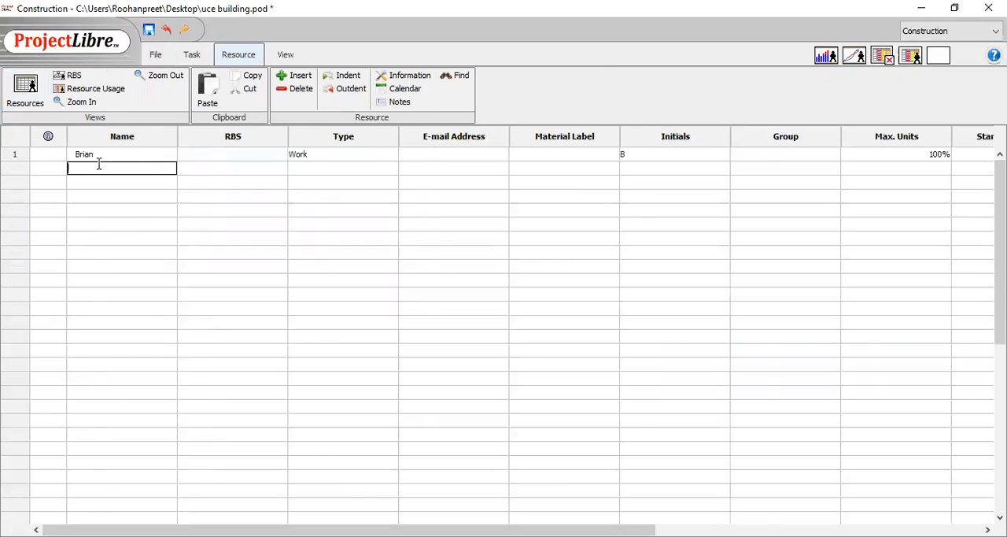
# - Add the names of three more team members as resources in rows 2 to 4
pyautogui.write('Roohqn')
pyautogui.press('BackSpace')
pyautogui.press('BackSpace')
pyautogui.write('an')
pyautogui.press('Return')
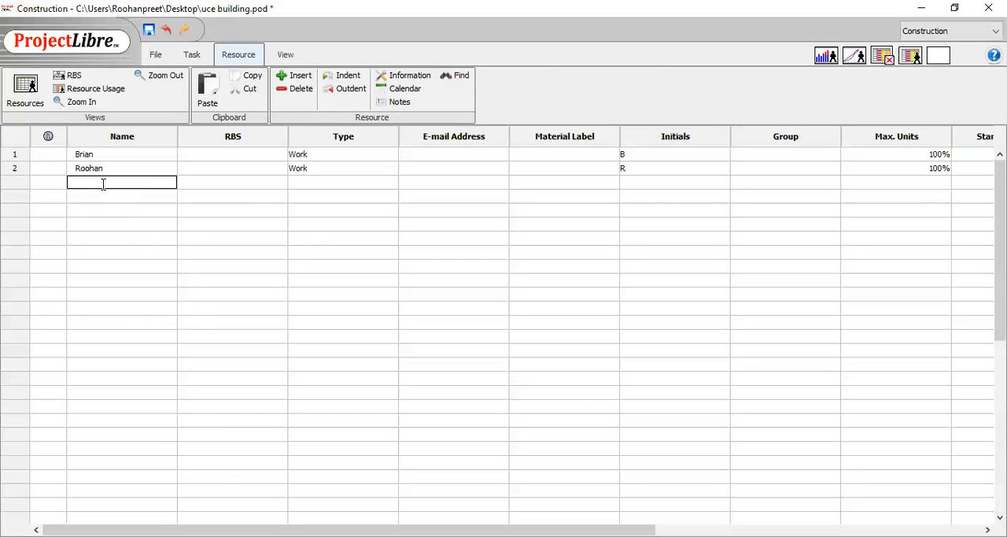
pyautogui.write('Navdeep')
pyautogui.press('Return')
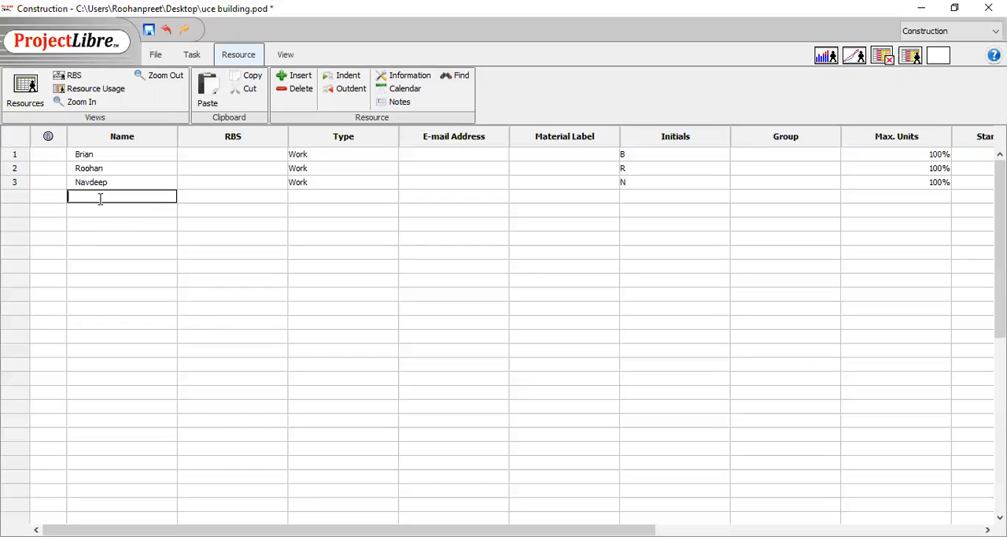
pyautogui.write('Jaspreet')
pyautogui.moveTo(463, 529); pyautogui.dragTo(319, 508)
# - Add Cement, Bricks and Concrete as resources in the rows below the team members
pyautogui.click(122, 212)
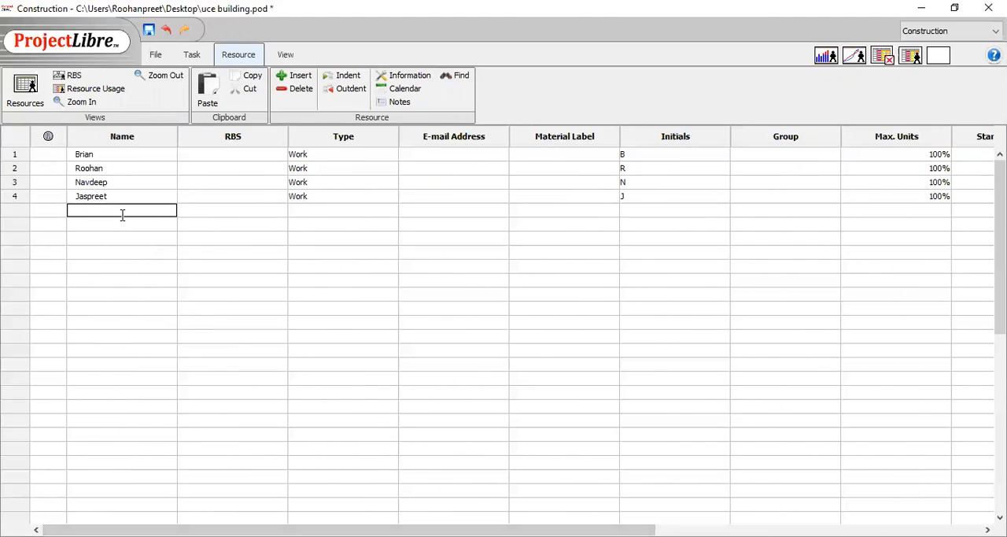
pyautogui.write('Cement')
pyautogui.click(122, 221)
pyautogui.write('Bricks')
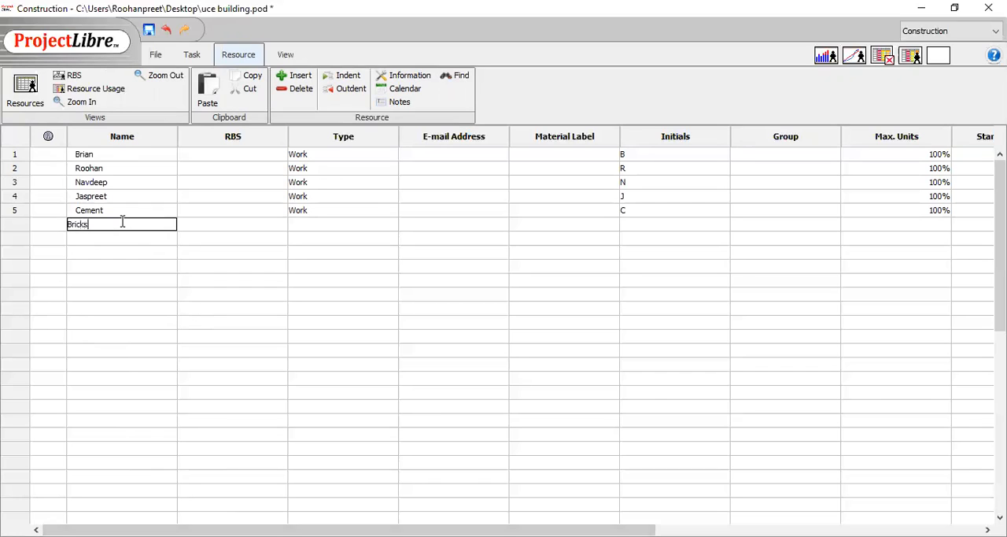
pyautogui.click(122, 236)
pyautogui.write('Concrete')
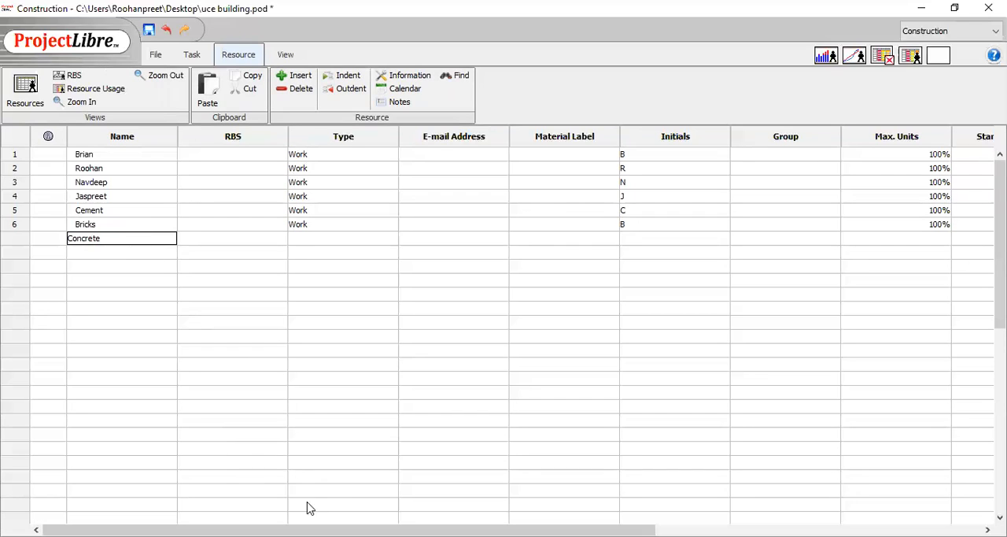
# - Add Machinery and Forklift as resources below Concrete
pyautogui.click(98, 252)
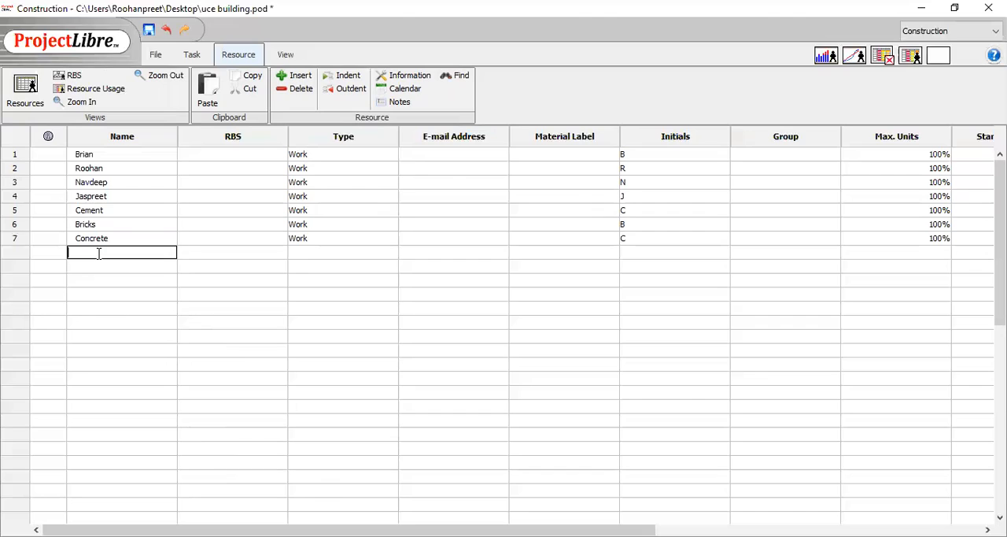
pyautogui.write('Machinery')
pyautogui.click(102, 265)
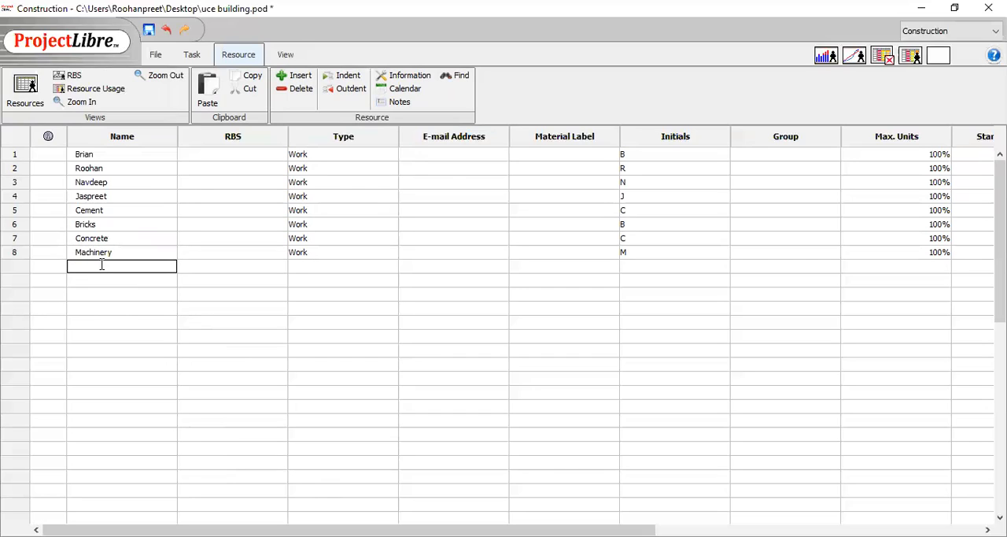
pyautogui.write('P')
pyautogui.press('BackSpace')
pyautogui.write('Forklift')
# - Change the resource type of Cement, Bricks, Concrete, Machinery and Forklift to Material
pyautogui.click(313, 210)
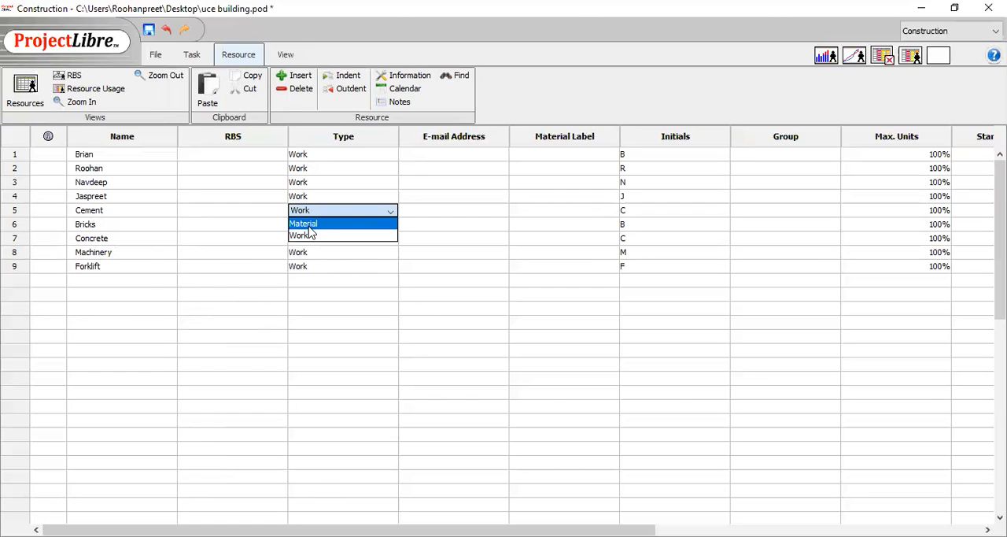
pyautogui.click(316, 226)
pyautogui.click(316, 226)
pyautogui.click(315, 236)
pyautogui.click(315, 237)
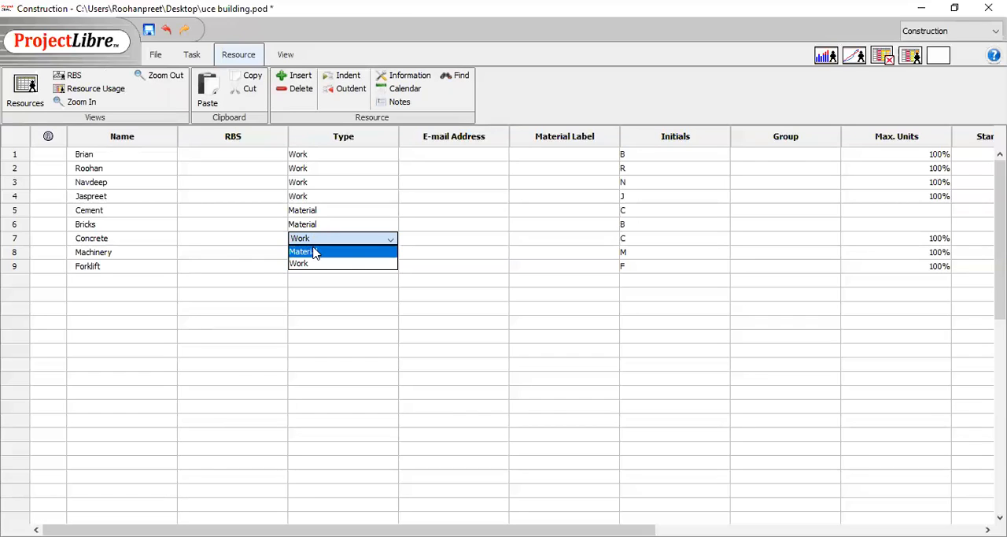
pyautogui.click(315, 252)
pyautogui.click(316, 252)
pyautogui.click(314, 266)
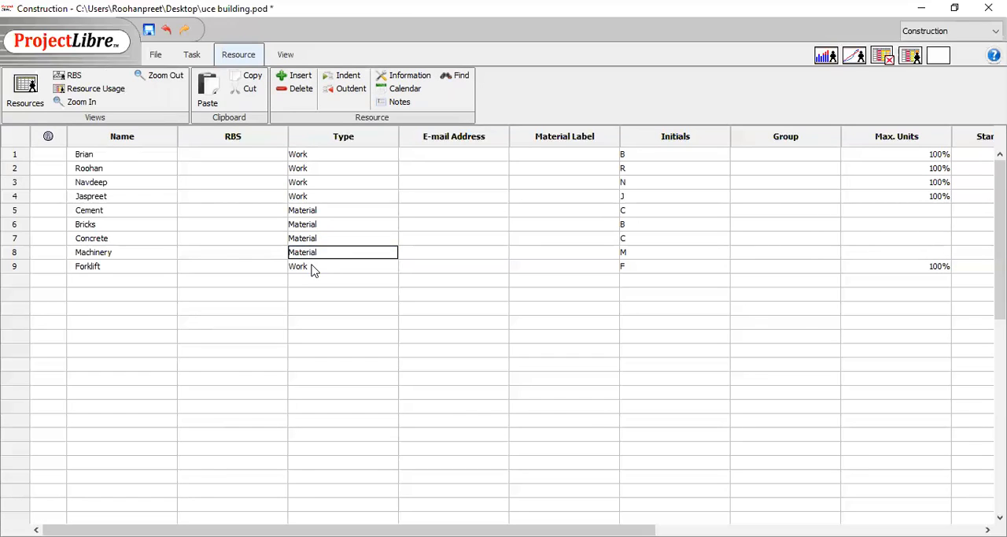
pyautogui.click(312, 268)
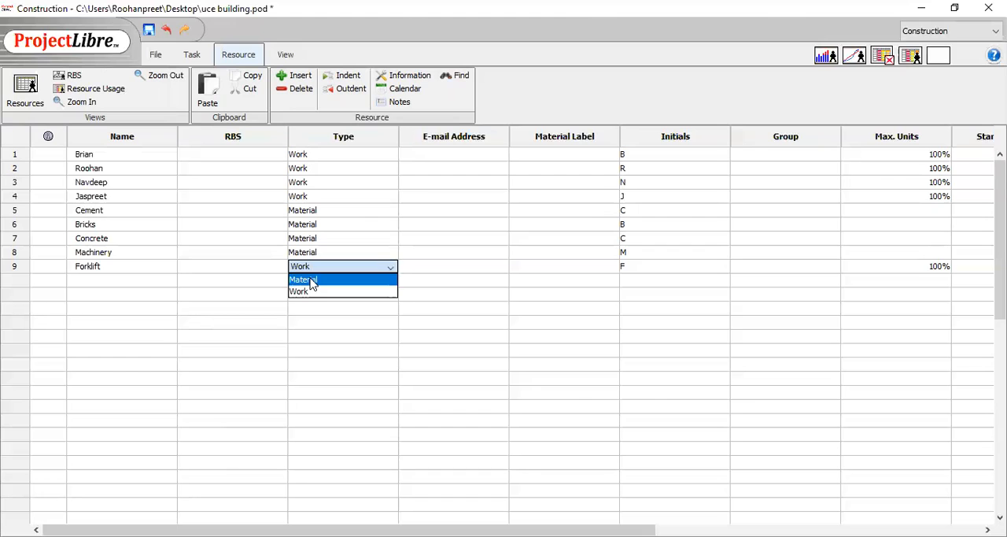
pyautogui.click(312, 280)
# - Set the standard rate of the first two team members to $20.00/hour
pyautogui.moveTo(348, 529); pyautogui.dragTo(676, 529)
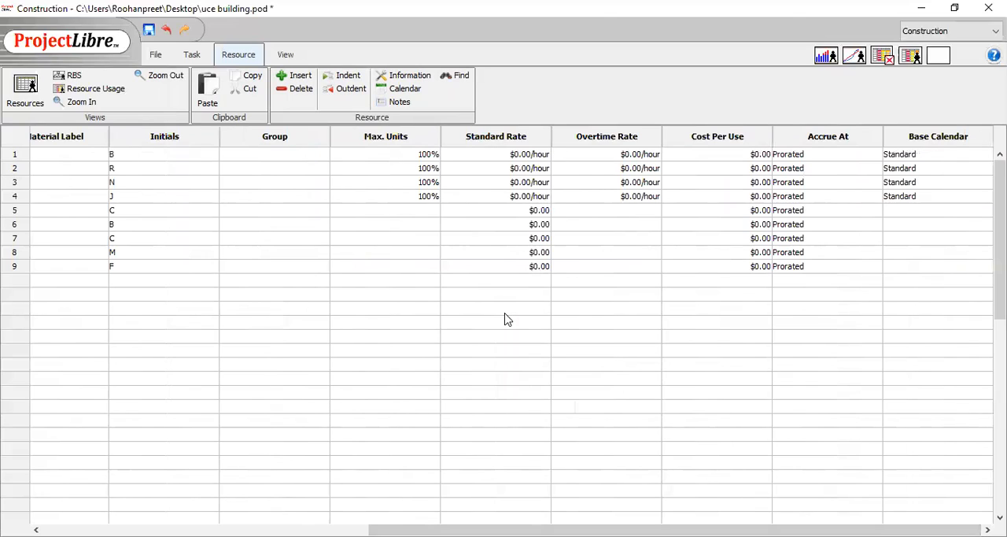
pyautogui.doubleClick(515, 156)
pyautogui.click(515, 158)
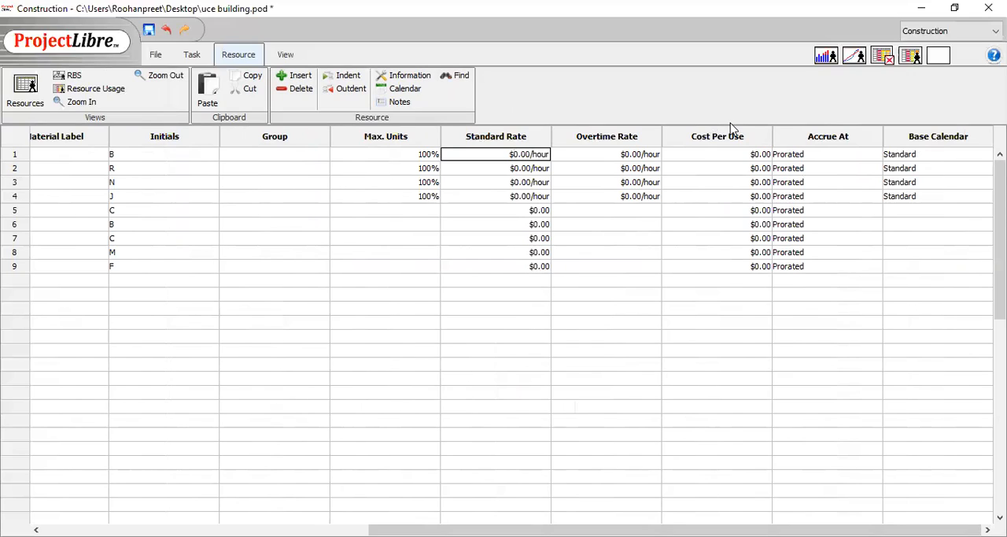
pyautogui.write('2')
pyautogui.click(517, 169)
pyautogui.click(516, 168)
pyautogui.write('2')
# - Set the standard rate of the team members in rows 3 and 4 to $20.00/hour
pyautogui.click(512, 181)
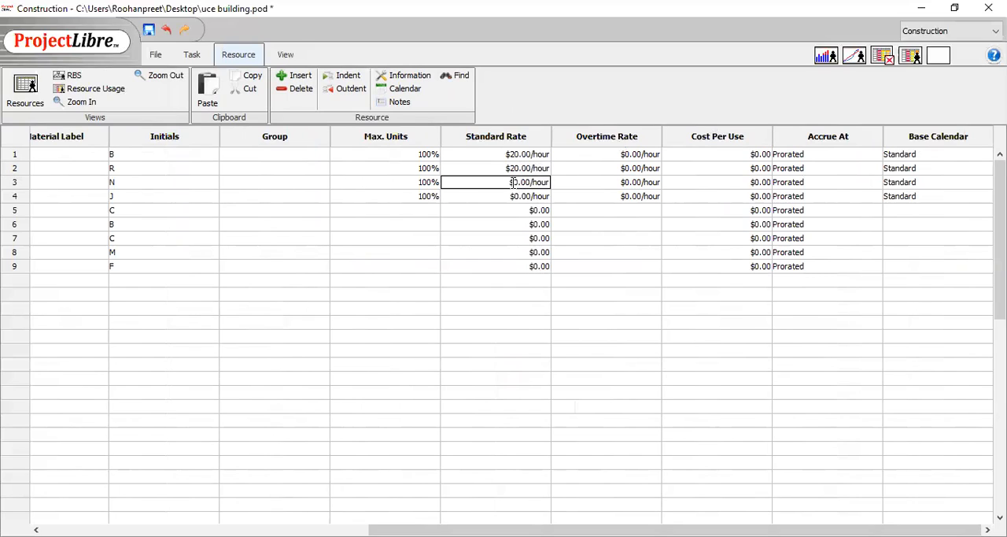
pyautogui.click(513, 182)
pyautogui.write('2')
pyautogui.click(513, 197)
pyautogui.doubleClick(513, 197)
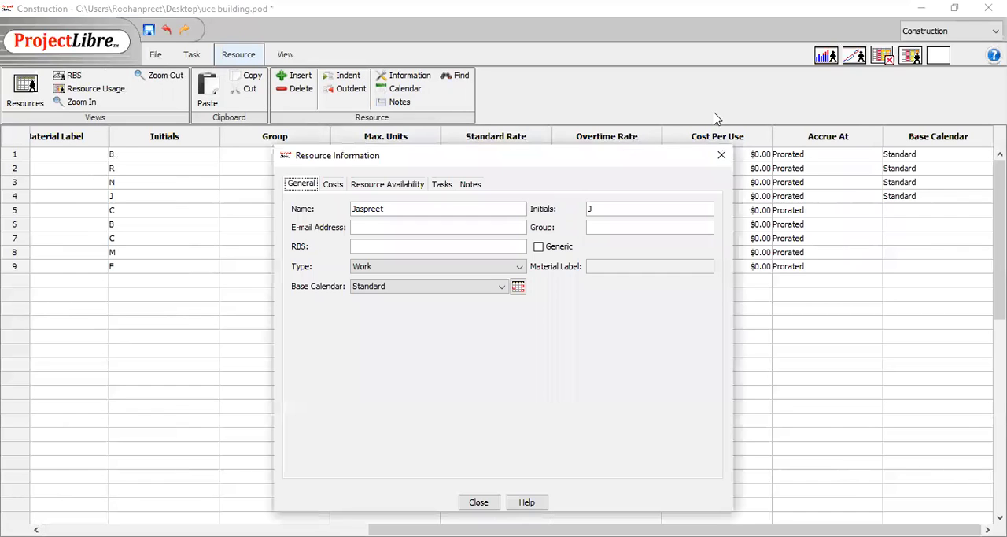
pyautogui.click(723, 154)
pyautogui.click(723, 157)
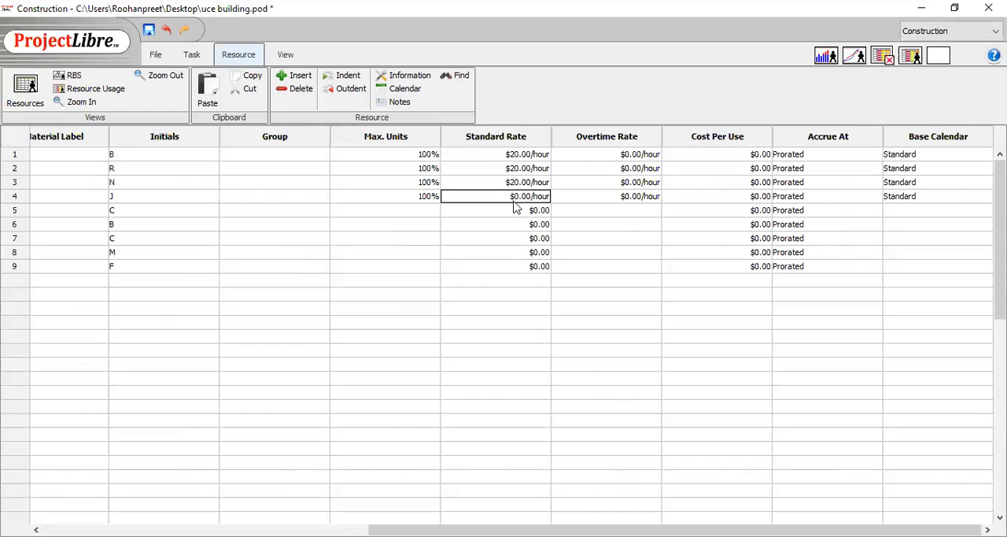
pyautogui.click(513, 196)
pyautogui.click(513, 196)
# - Set the overtime rate of the first two team members to $30.00/hour
pyautogui.doubleClick(625, 154)
pyautogui.click(626, 154)
pyautogui.click(626, 154)
pyautogui.write('3')
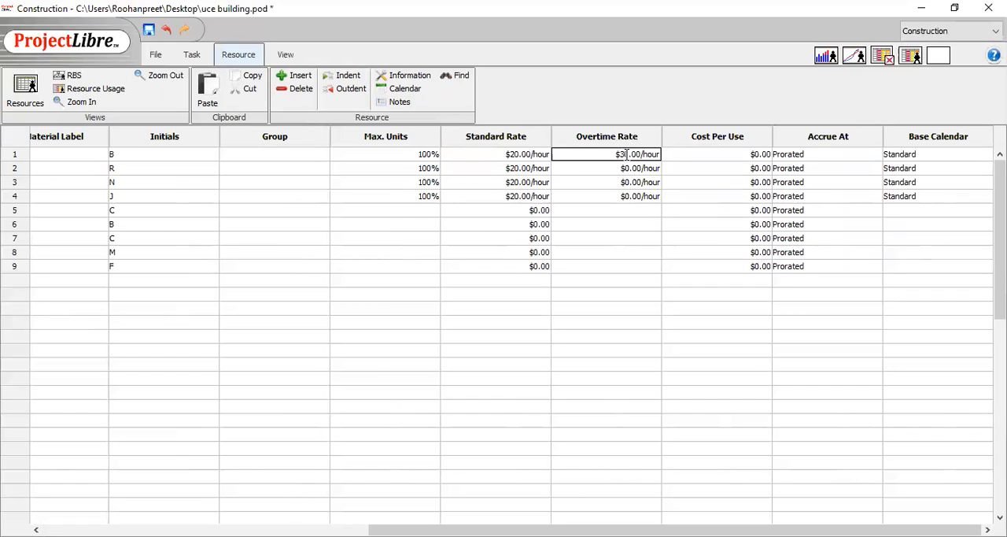
pyautogui.click(628, 167)
pyautogui.click(627, 167)
pyautogui.click(628, 167)
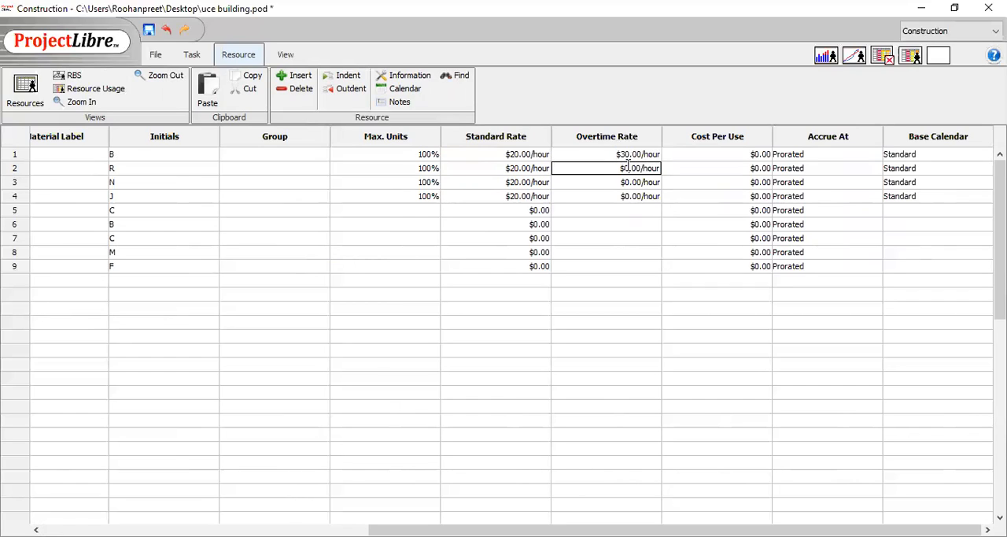
pyautogui.write('3')
# - Set the overtime rate of the team members in rows 3 and 4 to $30.00/hour
pyautogui.click(628, 182)
pyautogui.click(627, 182)
pyautogui.click(626, 182)
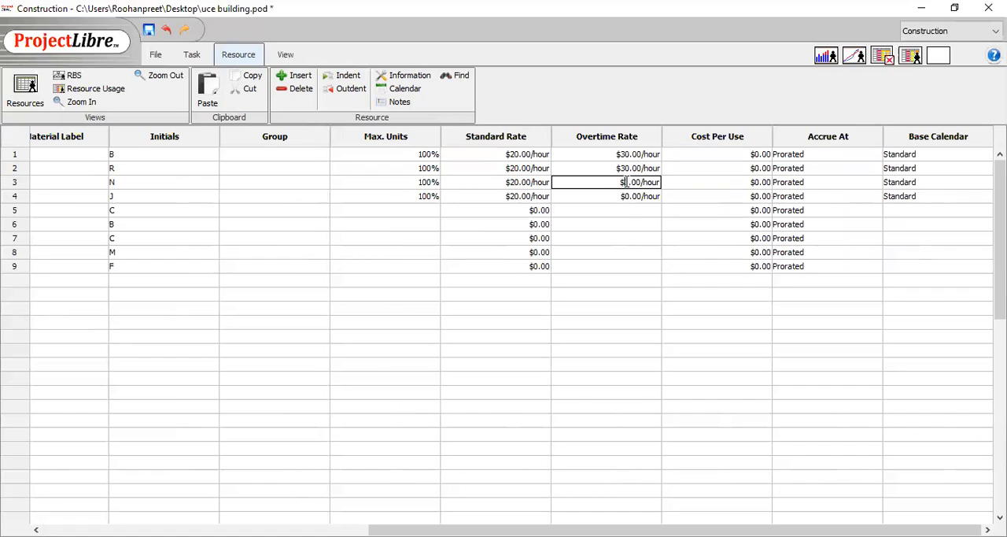
pyautogui.write('3')
pyautogui.click(627, 196)
pyautogui.click(627, 196)
pyautogui.click(625, 195)
pyautogui.write('3')
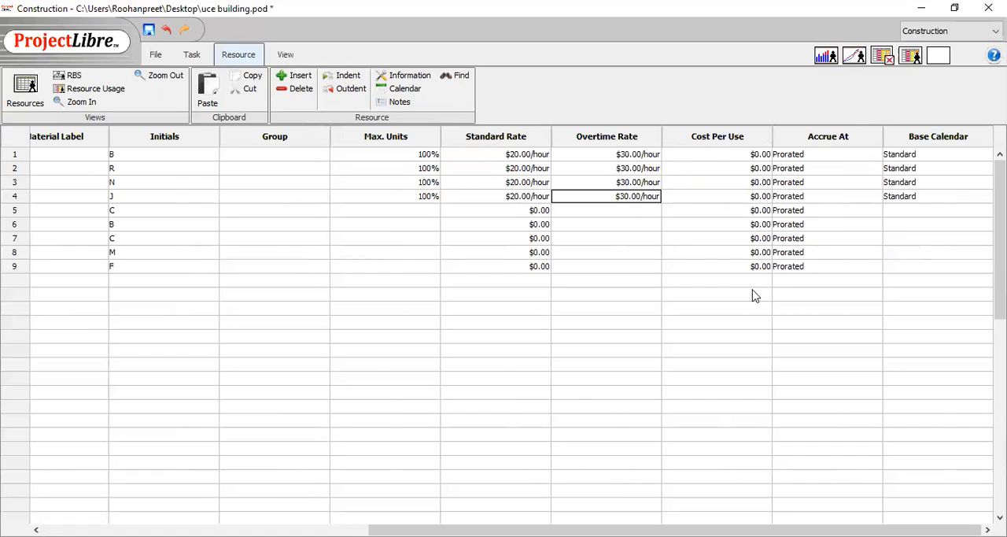
# - Set the cost per use to $100.00 for Cement, $5.00 for Bricks and $150.00 for Concrete
pyautogui.click(754, 210)
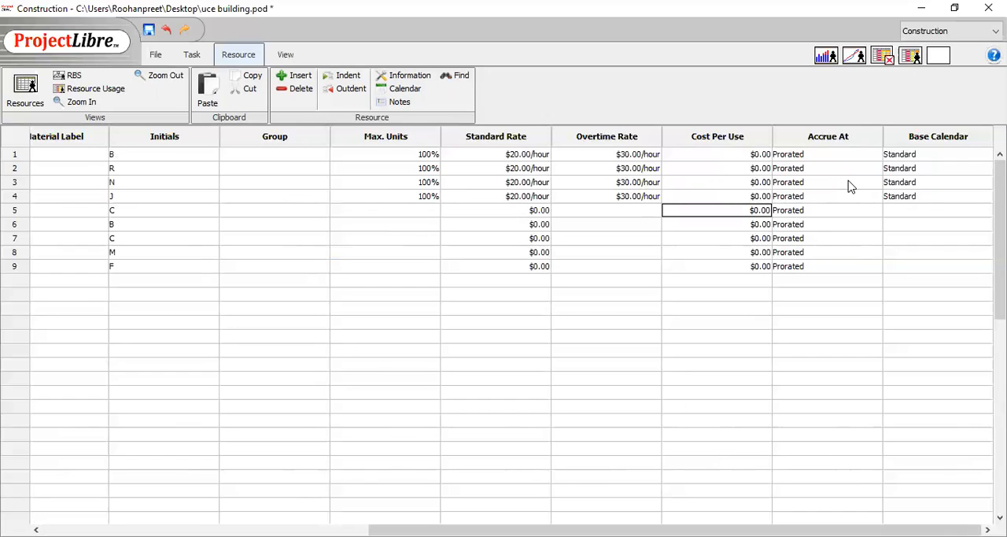
pyautogui.write('100')
pyautogui.press('Delete')
pyautogui.click(760, 224)
pyautogui.click(760, 224)
pyautogui.press('BackSpace')
pyautogui.write('5')
pyautogui.click(753, 238)
pyautogui.click(756, 237)
pyautogui.write('15')
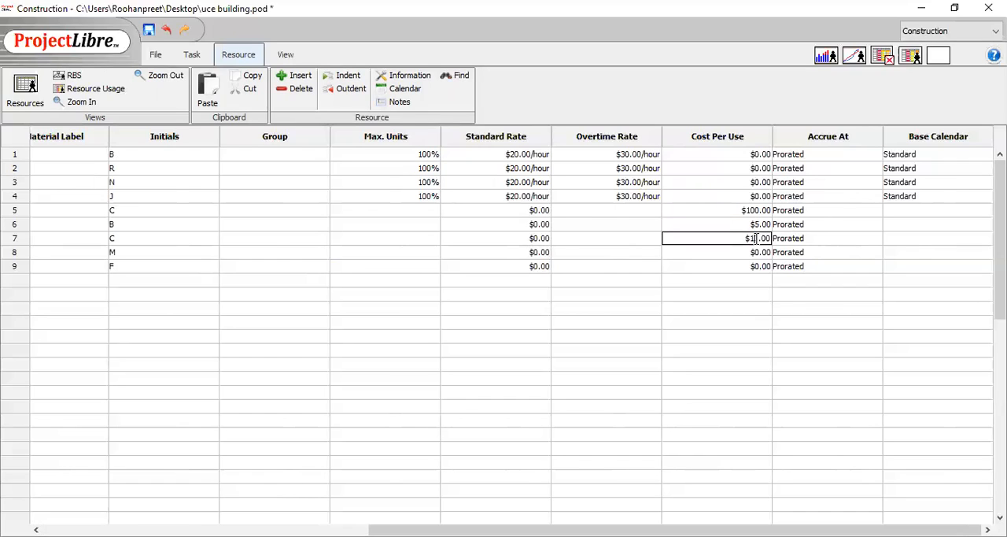
# - Set Machinery's cost per use to $20000.00
pyautogui.click(754, 253)
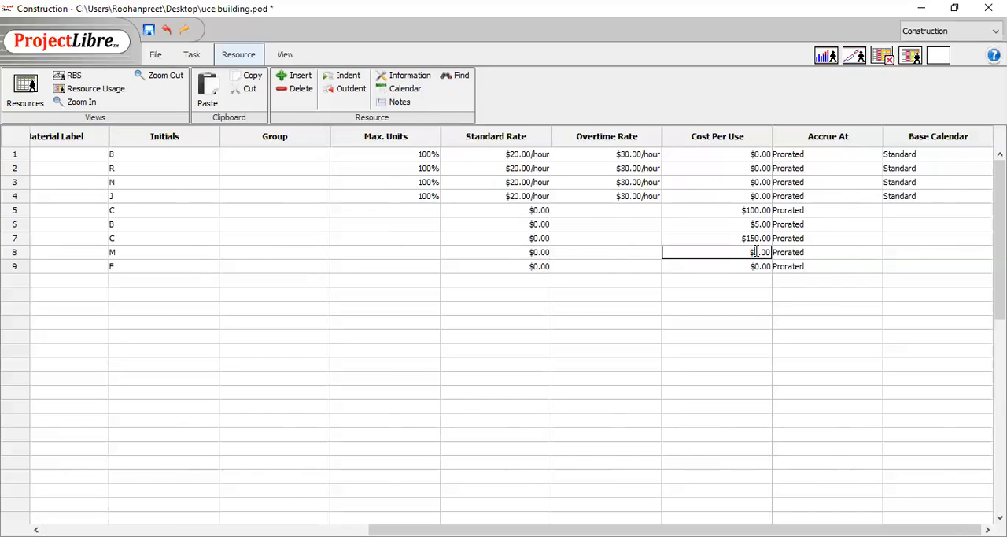
pyautogui.click(753, 251)
pyautogui.write('2000')
# - Set Forklift's cost per use to $15000.00
pyautogui.doubleClick(756, 268)
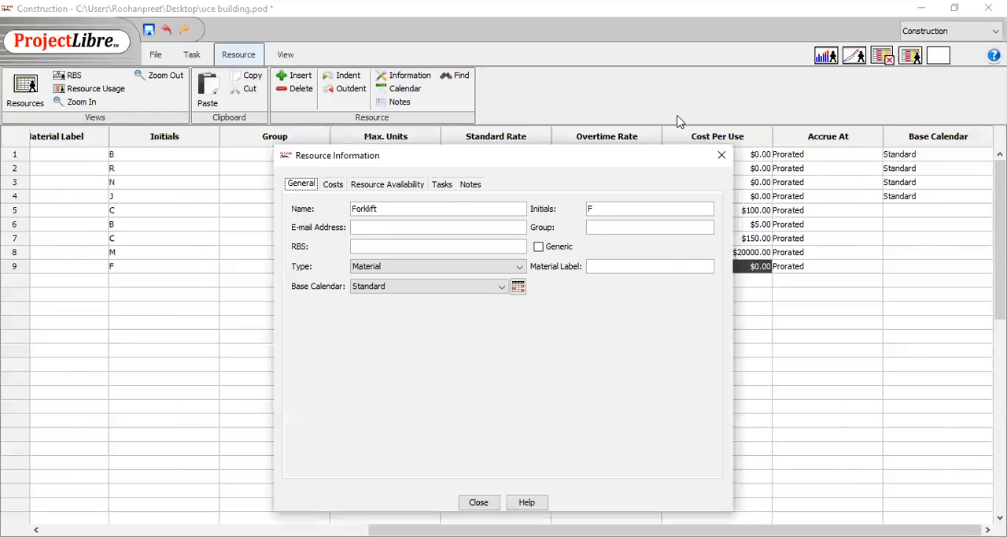
pyautogui.click(721, 155)
pyautogui.click(757, 269)
pyautogui.click(758, 268)
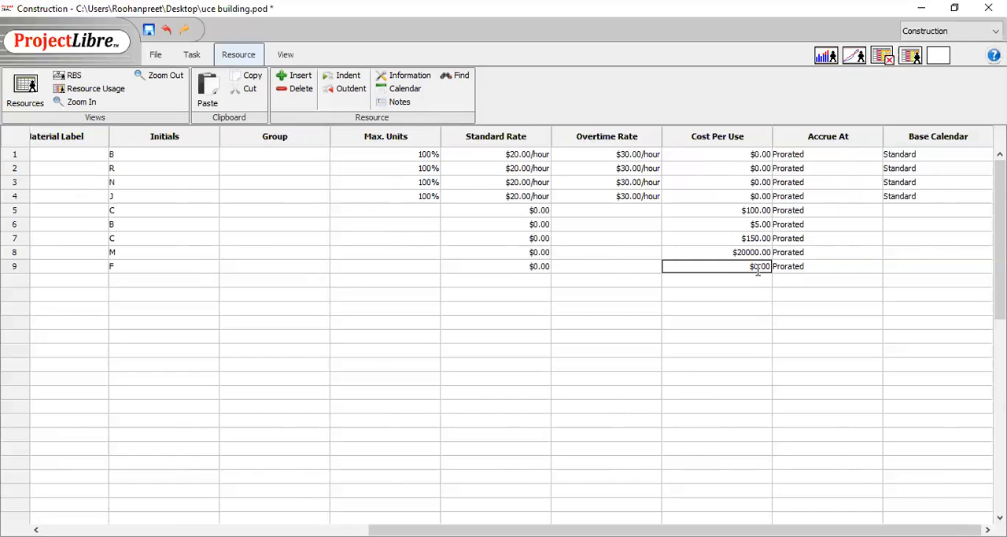
pyautogui.write('1500')
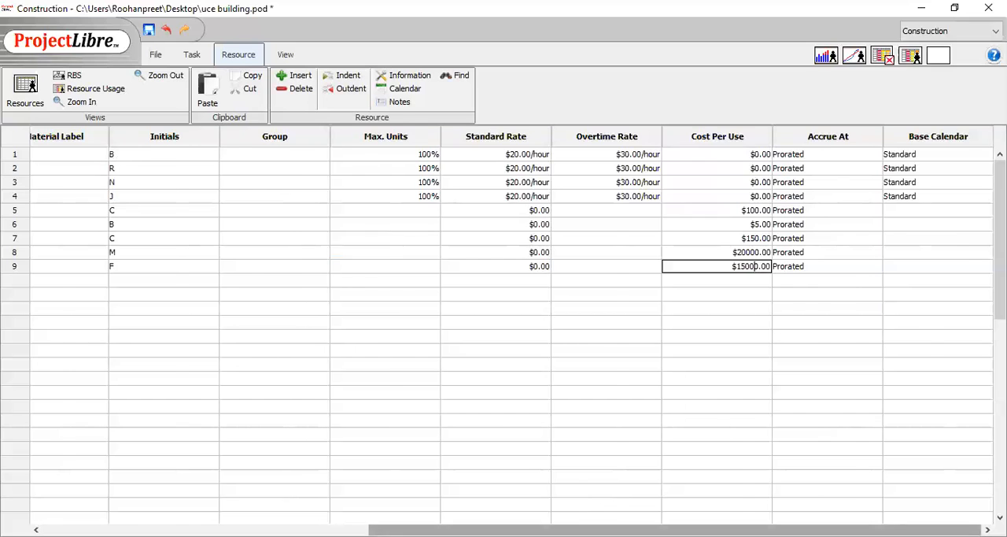
# - Switch to the Gantt view and widen the task table to show the full Resource Names column
pyautogui.moveTo(677, 530); pyautogui.dragTo(346, 530)
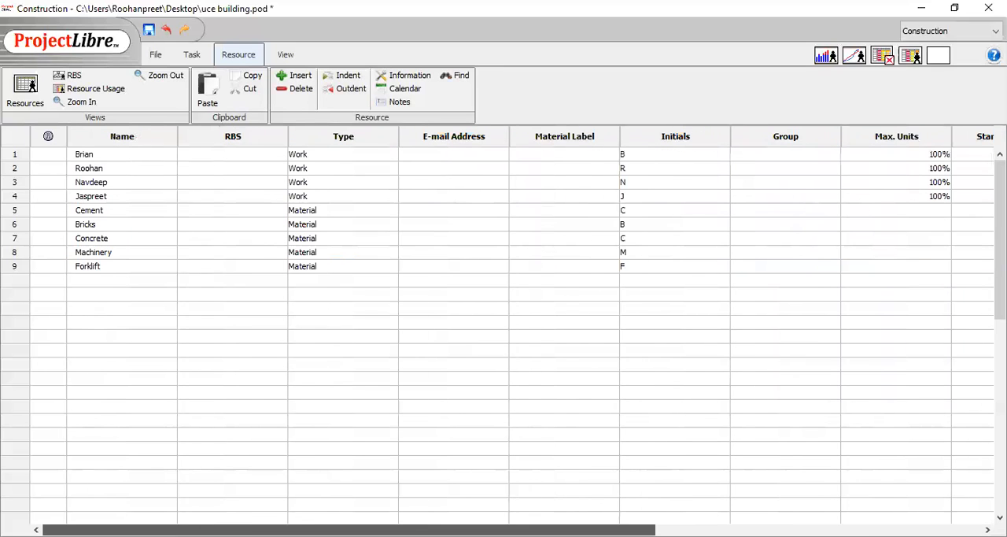
pyautogui.click(197, 63)
pyautogui.click(23, 92)
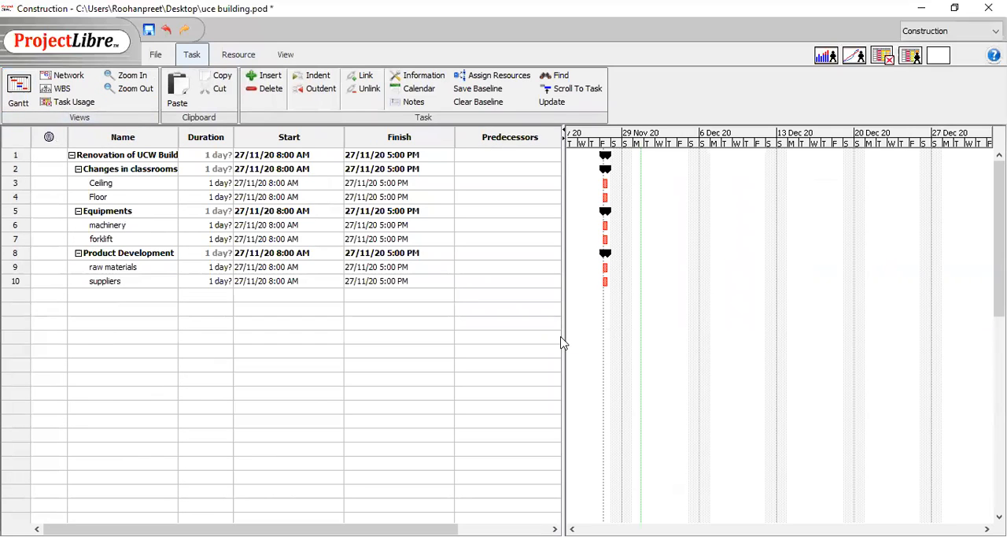
pyautogui.moveTo(564, 336); pyautogui.dragTo(646, 335)
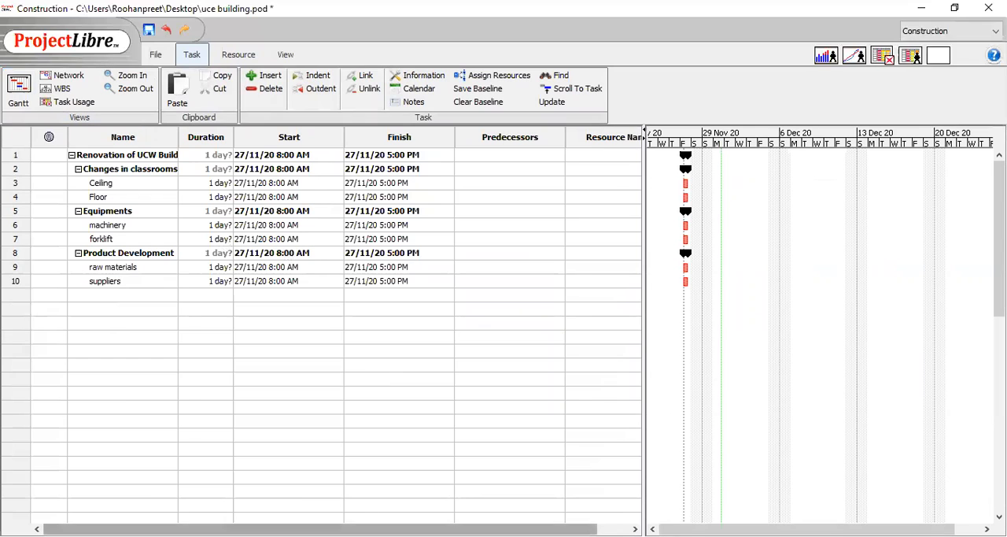
pyautogui.click(71, 308)
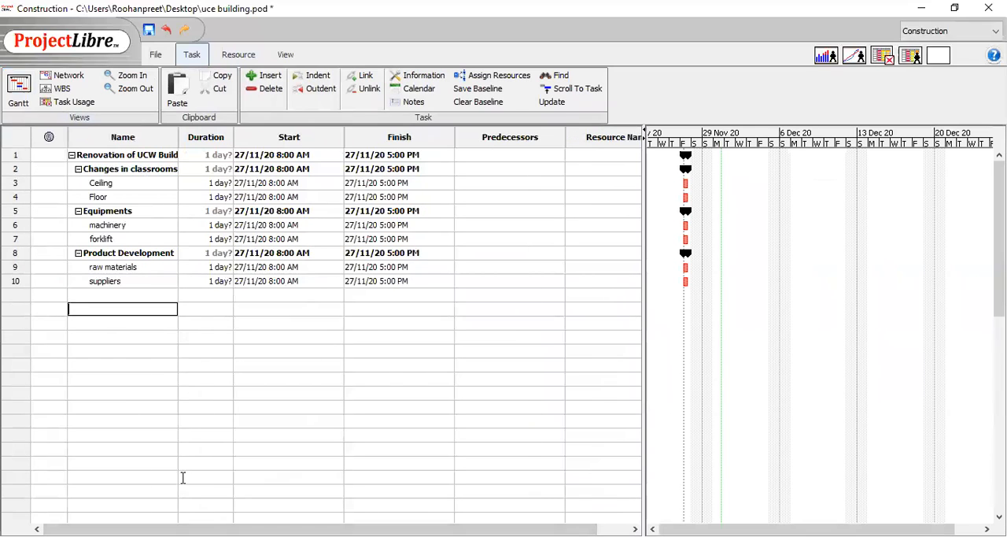
pyautogui.moveTo(464, 529); pyautogui.dragTo(499, 529)
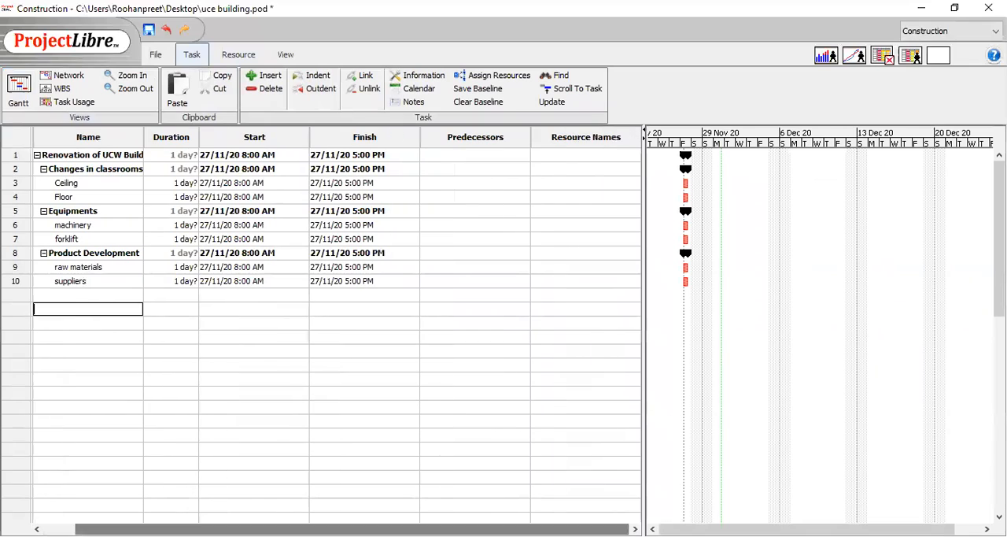
# - Set the Ceiling task's duration to 10 days
pyautogui.click(180, 183)
pyautogui.click(181, 183)
pyautogui.write('0')
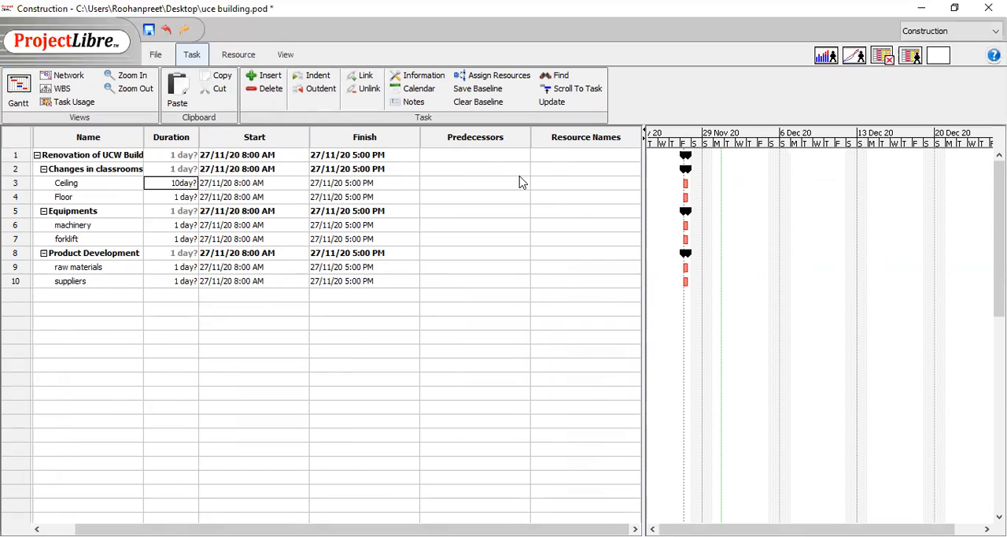
# - Assign the Ceiling task the team member from resource row 1 at 200% and 40 units of Cement
pyautogui.click(557, 187)
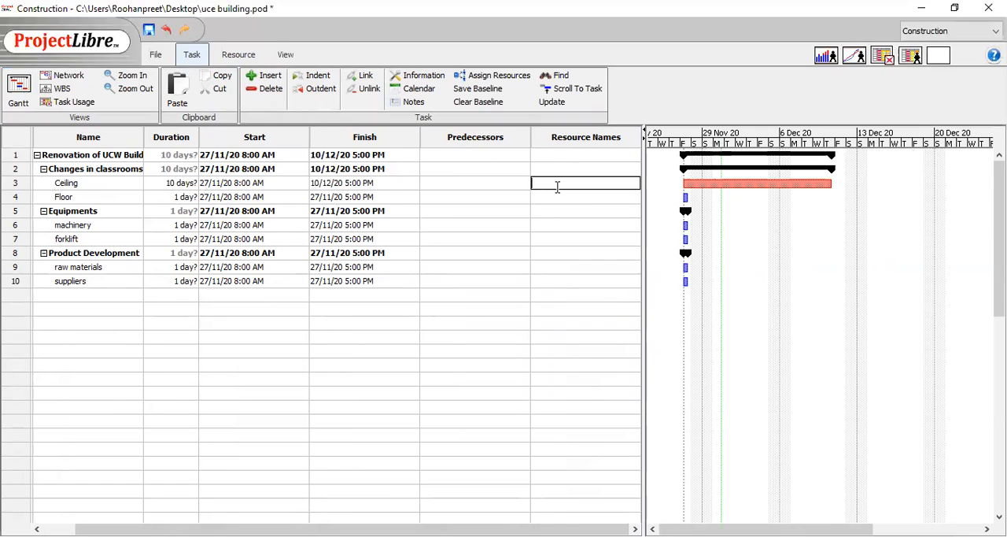
pyautogui.write('B')
pyautogui.write('rian')
pyautogui.write('[]')
pyautogui.write('200')
pyautogui.write('%')
pyautogui.write(';Cemen')
pyautogui.write('t')
pyautogui.write('[')
pyautogui.write('40]')
pyautogui.click(560, 199)
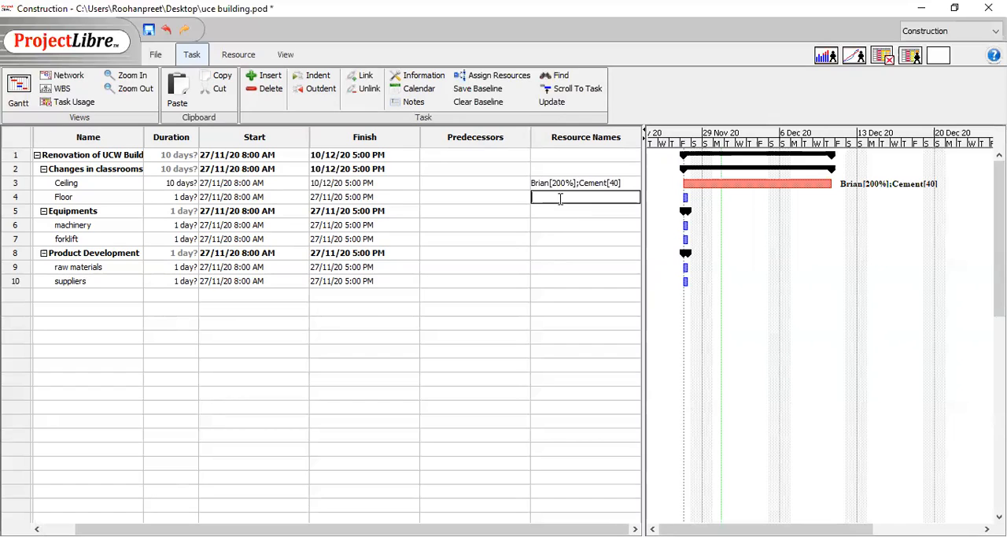
# - Make Ceiling the predecessor of Floor and assign Floor the team member from resource row 4 at 300% and 100 Bricks
pyautogui.moveTo(765, 183); pyautogui.dragTo(685, 198)
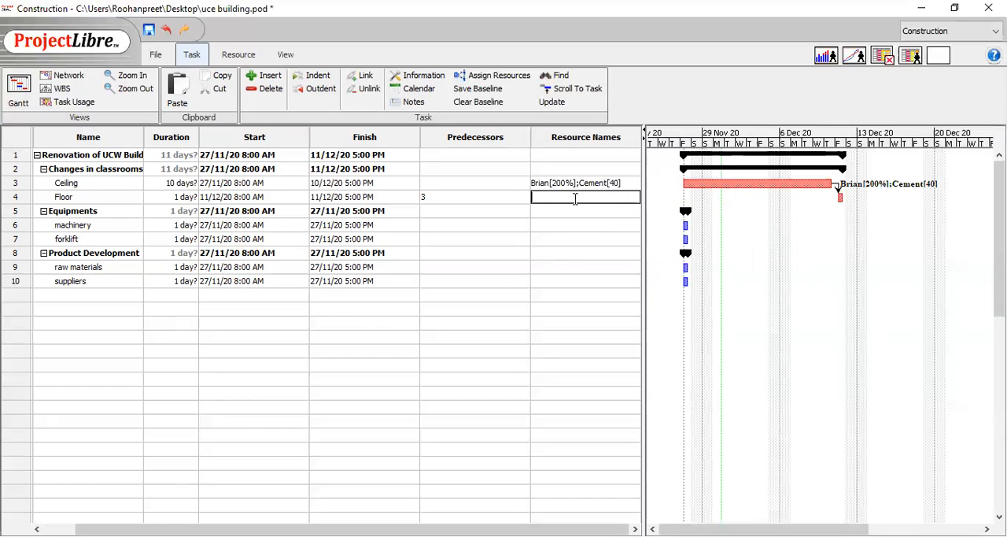
pyautogui.write('Jaspr')
pyautogui.write('eet')
pyautogui.write('[]')
pyautogui.write('3')
pyautogui.write('0')
pyautogui.write('0%')
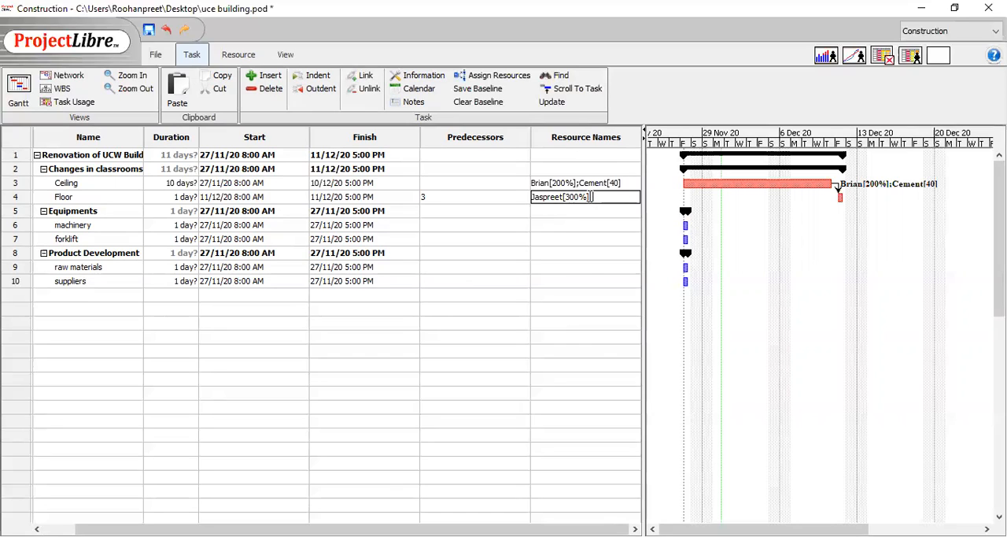
pyautogui.write(';Brick')
pyautogui.write('s')
pyautogui.write('[]')
pyautogui.write('100')
# - Set the Floor task's duration to 9 days
pyautogui.click(180, 197)
pyautogui.click(180, 197)
pyautogui.click(180, 198)
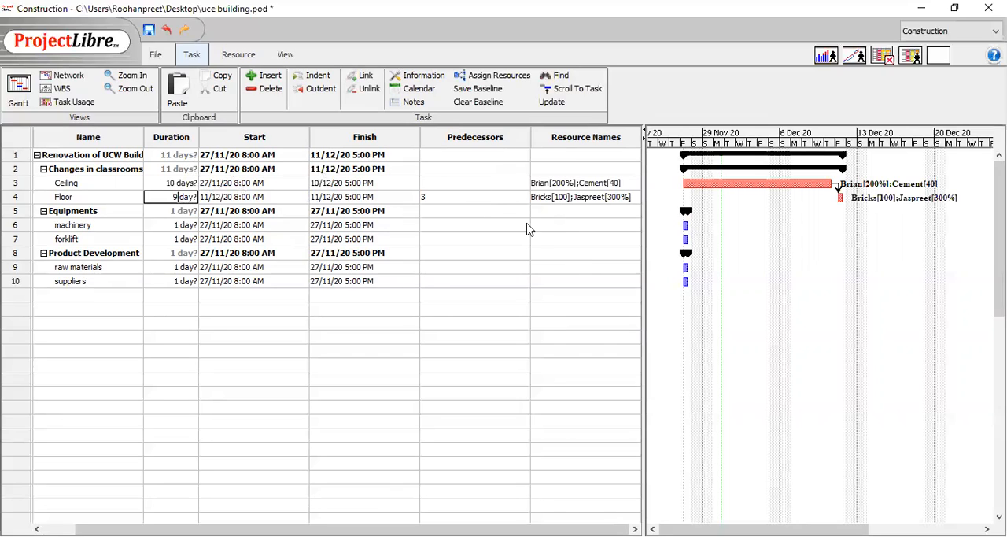
pyautogui.click(547, 225)
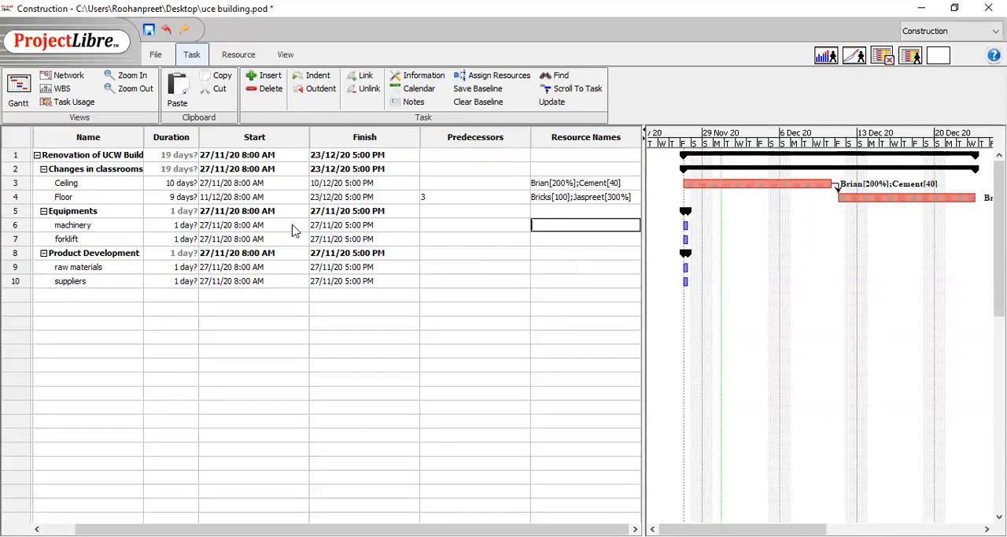
# - Set the machinery task's duration to 11 days
pyautogui.doubleClick(176, 225)
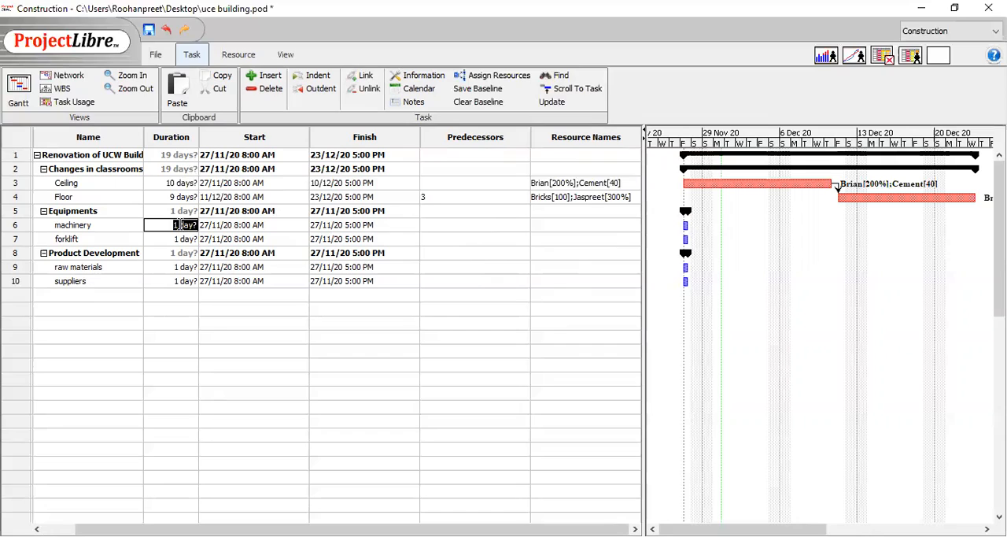
pyautogui.click(181, 225)
pyautogui.write('1')
# - Assign the machinery task the team member from resource row 2 at 500%, 30 units of Concrete and the Machinery resource
pyautogui.click(553, 227)
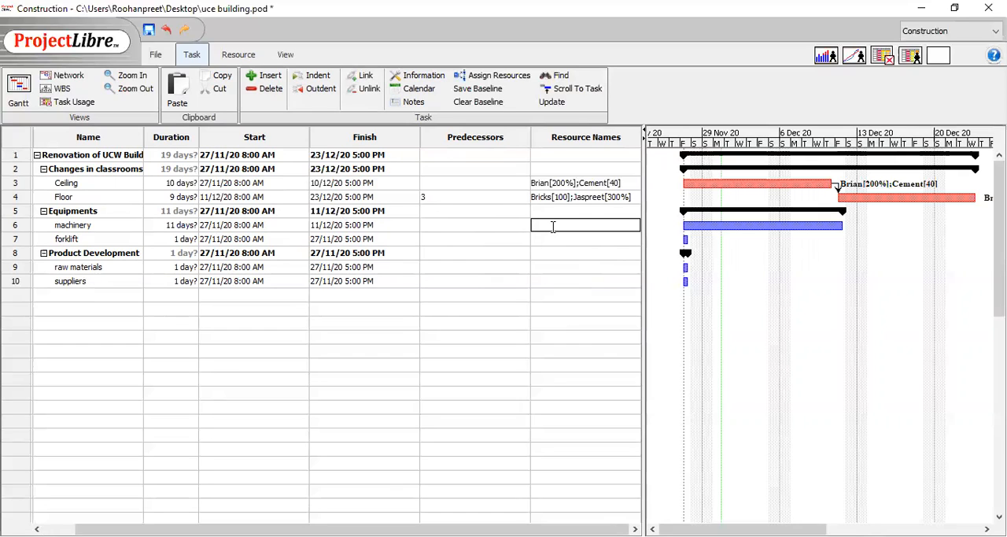
pyautogui.write('Roohan')
pyautogui.write('[5')
pyautogui.write('00')
pyautogui.write('%')
pyautogui.write('];Concret')
pyautogui.write('e')
pyautogui.write('[]')
pyautogui.write('30')
pyautogui.write(';')
pyautogui.write('Machin')
pyautogui.write('ery')
pyautogui.click(565, 239)
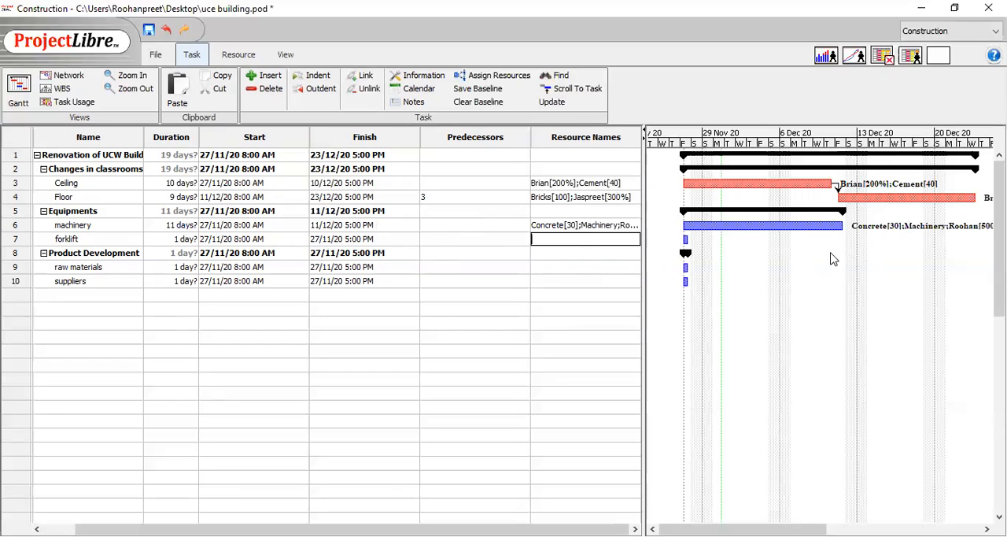
# - Make machinery the predecessor of forklift and assign forklift the team member from resource row 3 at 400% and the Forklift resource
pyautogui.moveTo(805, 225); pyautogui.dragTo(685, 240)
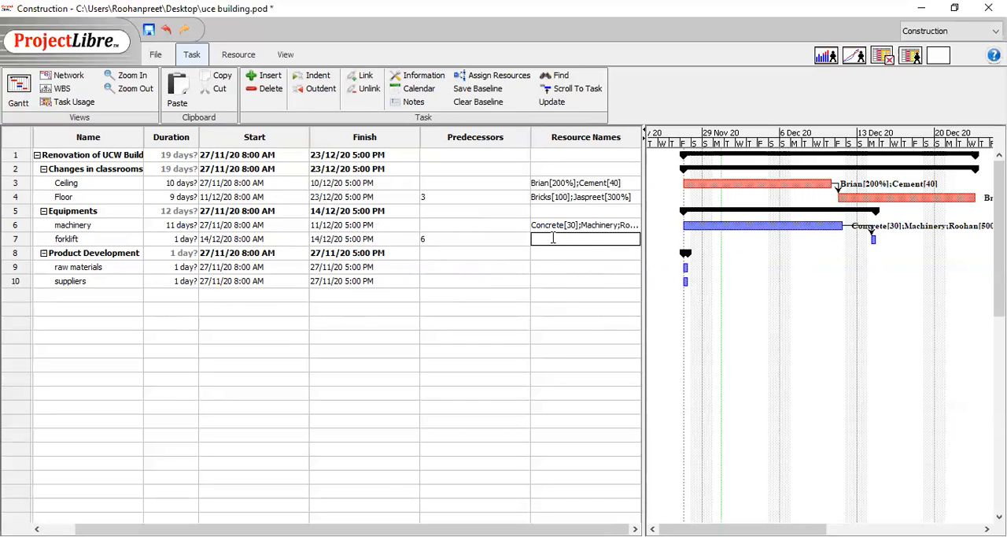
pyautogui.write('Navdeep')
pyautogui.write('[400%];Forklift')
pyautogui.click(557, 252)
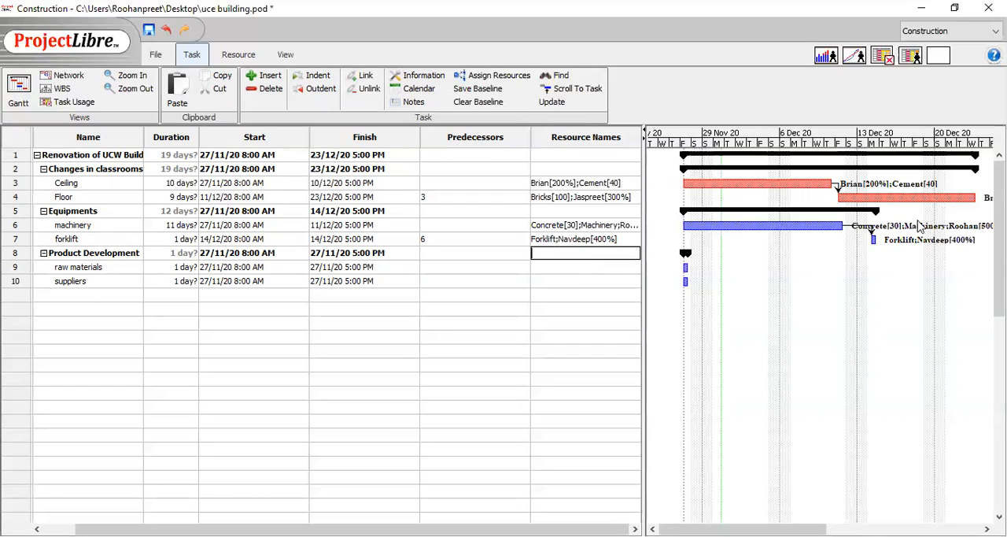
# - Set the forklift task's duration to 10 days
pyautogui.click(179, 241)
pyautogui.click(180, 241)
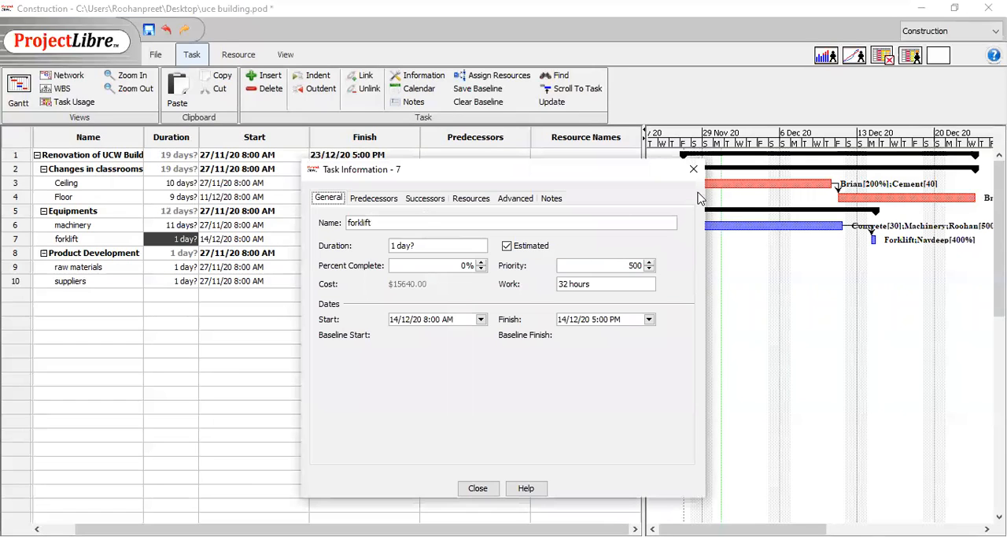
pyautogui.click(693, 171)
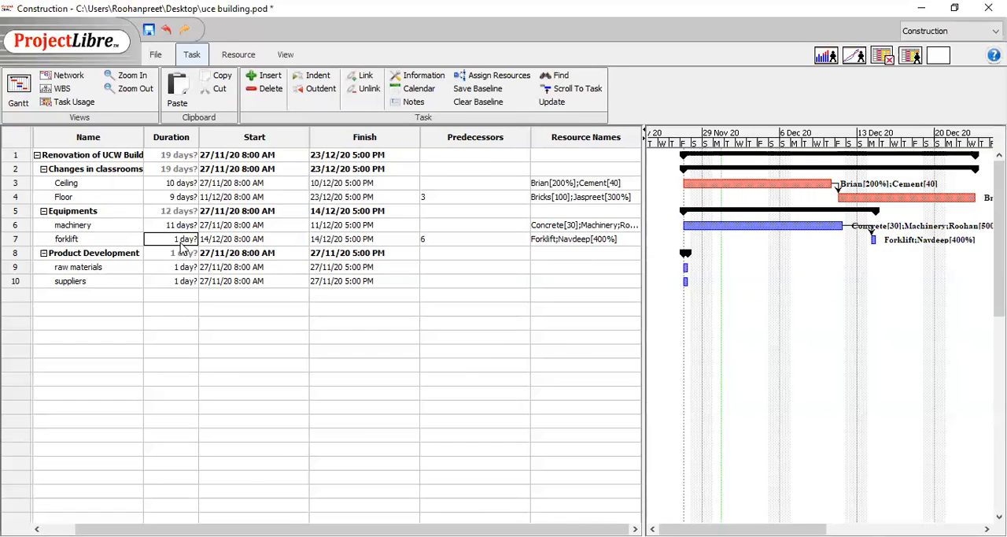
pyautogui.press('Escape')
pyautogui.write('0')
# - Assign the raw materials task the team members from resource rows 2 and 3 at 400% each
pyautogui.click(542, 267)
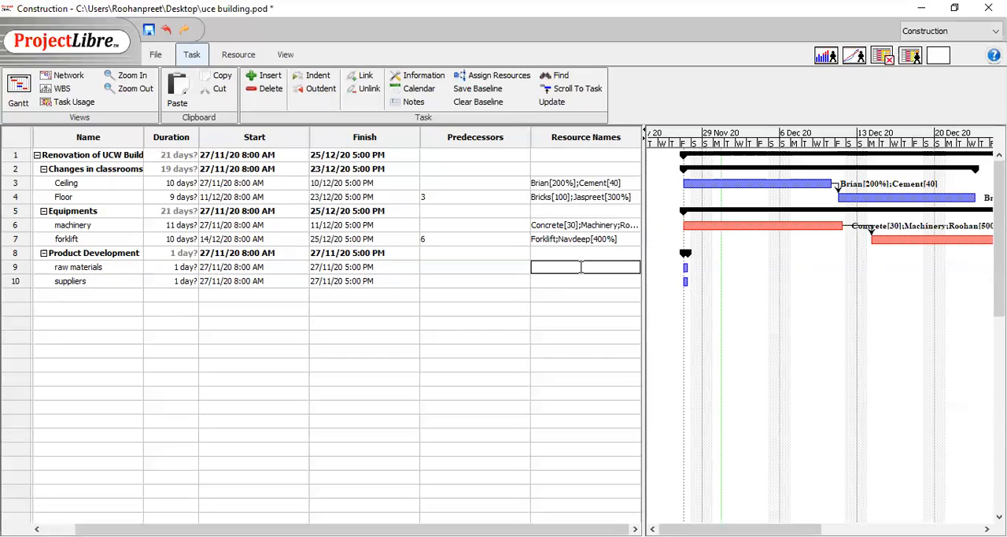
pyautogui.write('Roohan;Navdeep[400%]')
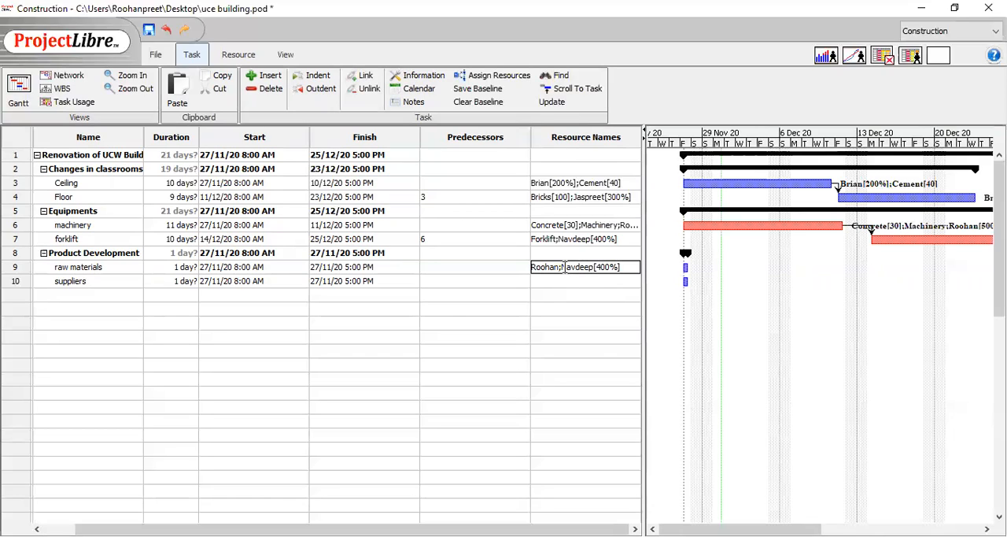
pyautogui.write('[]')
pyautogui.write('400')
pyautogui.write('%')
pyautogui.click(559, 285)
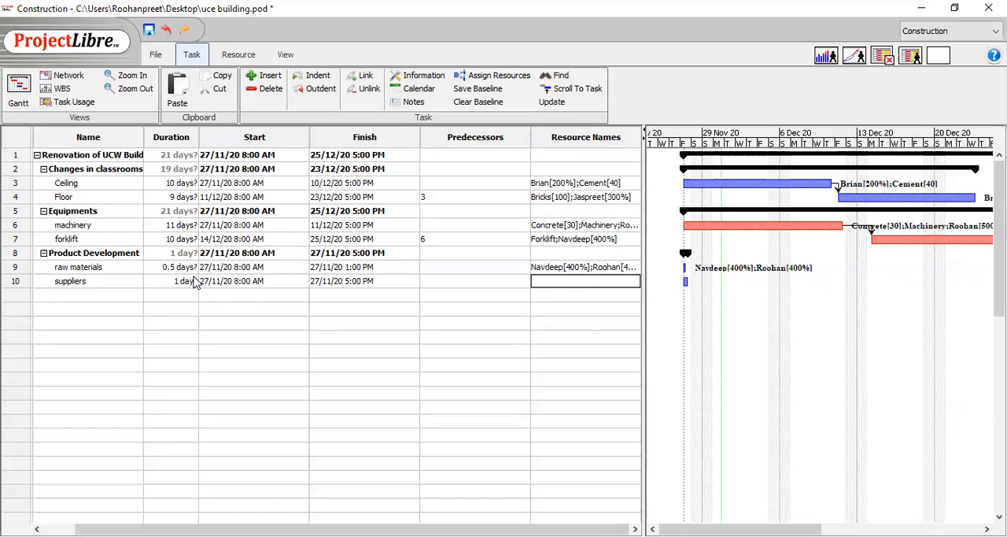
# - Set the raw materials task's duration to 6.5 days
pyautogui.doubleClick(168, 266)
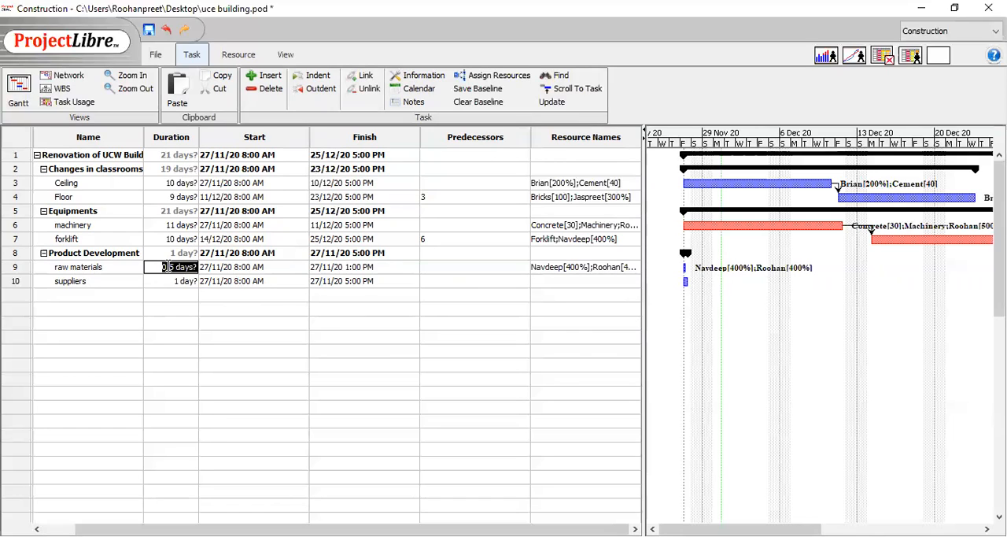
pyautogui.click(167, 266)
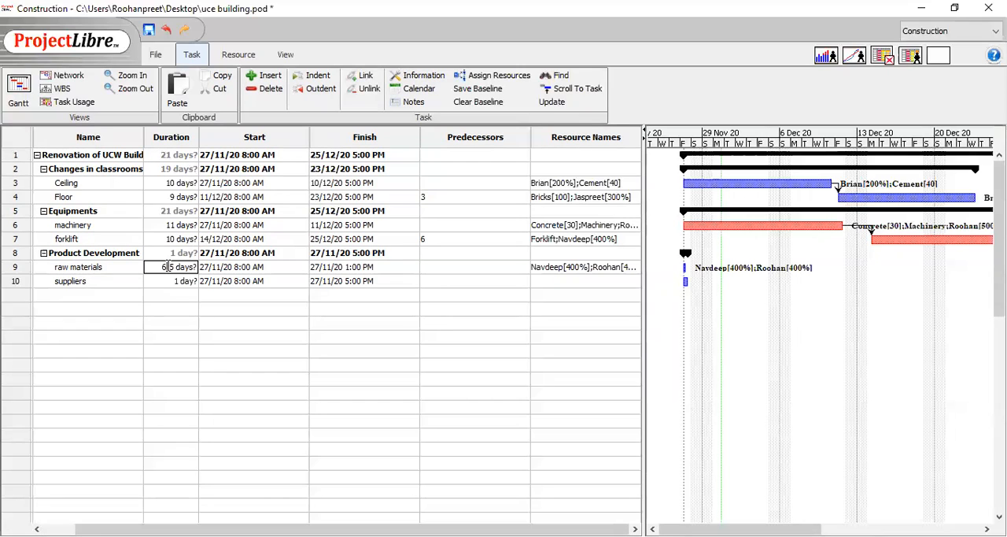
pyautogui.click(555, 279)
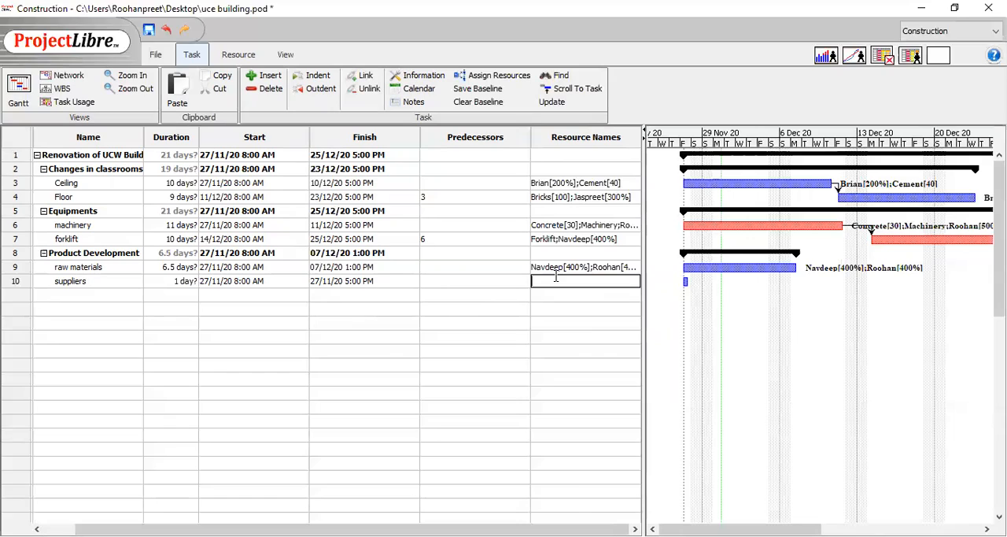
# - Set the suppliers task's duration to 5 days
pyautogui.click(179, 284)
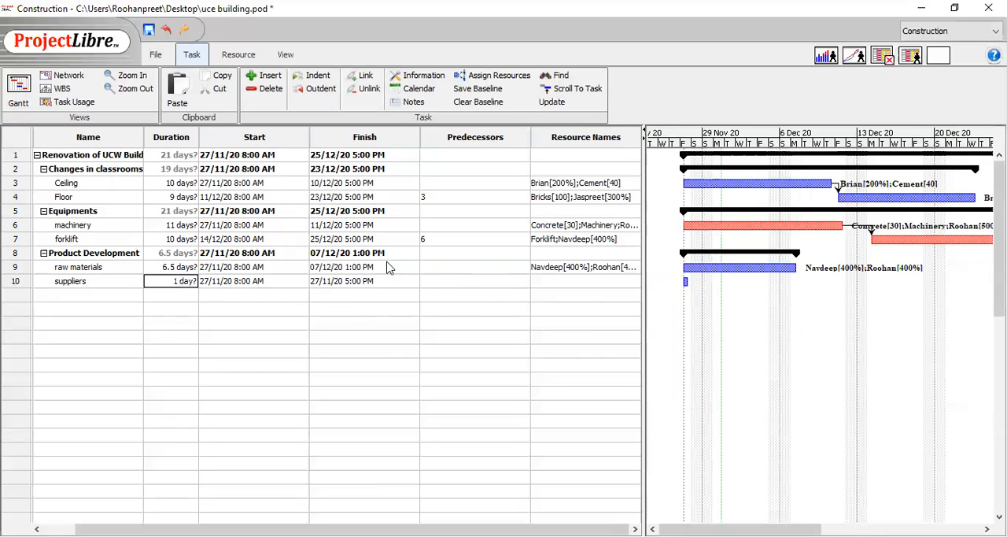
pyautogui.write('5')
pyautogui.click(568, 284)
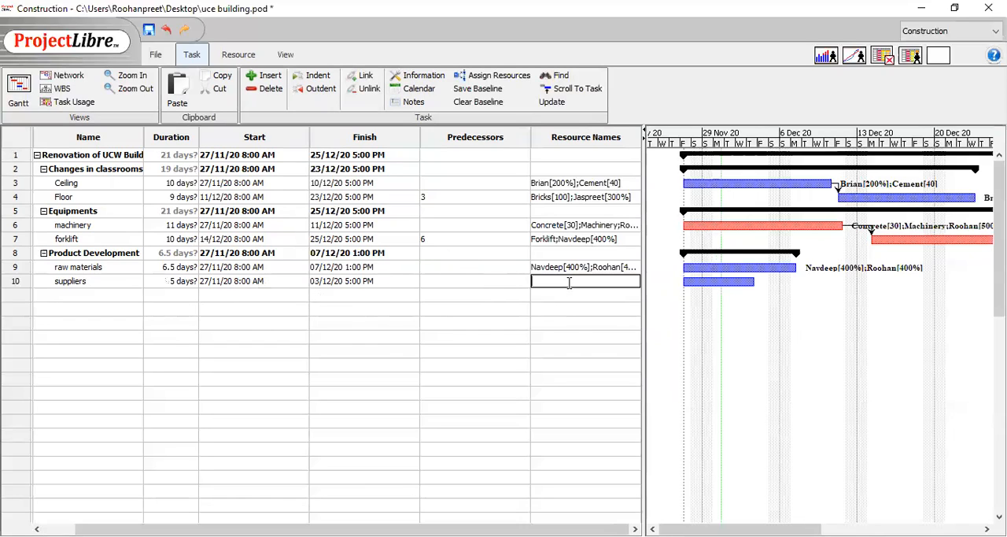
# - Assign the suppliers task the team members from resource rows 1 and 4 at 300% each
pyautogui.write('Brian[]')
pyautogui.press('Left')
pyautogui.write('2')
pyautogui.press('BackSpace')
pyautogui.write('300')
pyautogui.write('%')
pyautogui.write(';Jaspr')
pyautogui.write('eet')
pyautogui.write('[]')
pyautogui.write('300')
pyautogui.write('%')
pyautogui.click(581, 300)
# - Make raw materials the predecessor of suppliers and set the suppliers task's duration to 5.5 days
pyautogui.moveTo(757, 268); pyautogui.dragTo(698, 284)
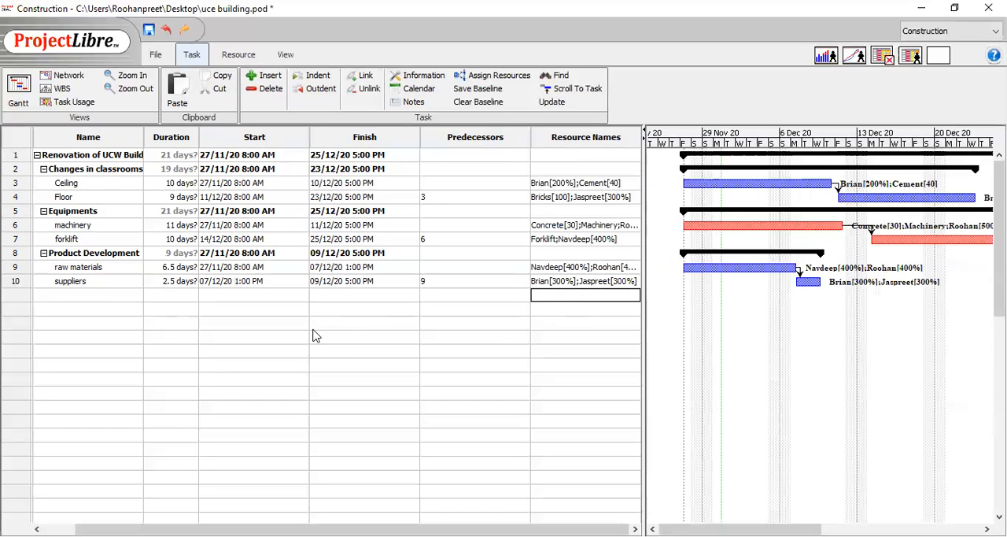
pyautogui.click(167, 283)
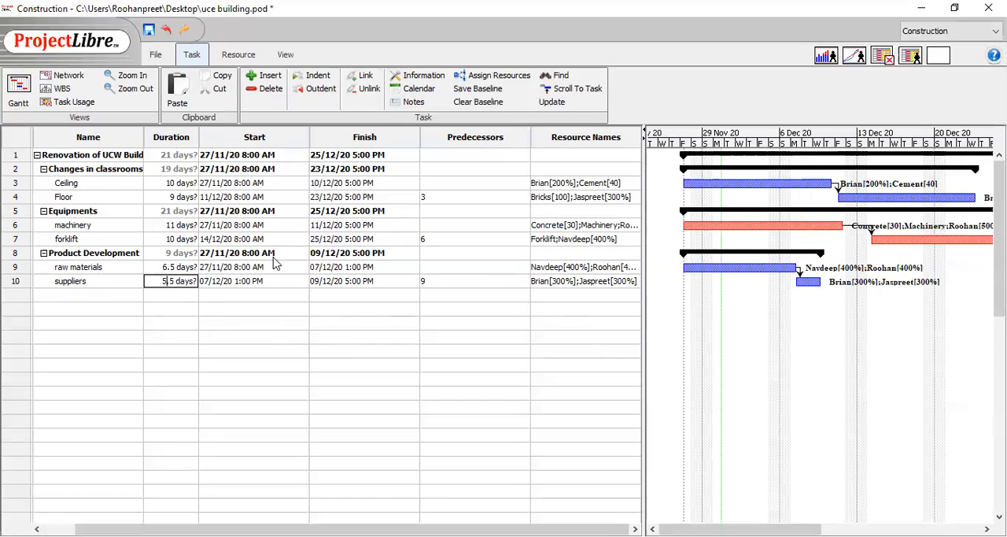
pyautogui.click(541, 299)
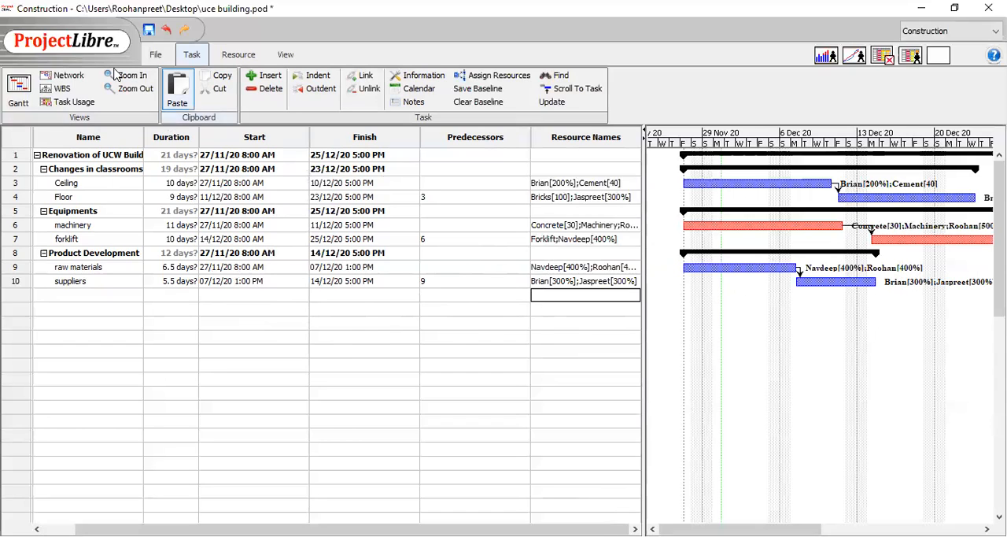
# - Show the project's network diagram to examine the task dependencies
pyautogui.click(63, 78)
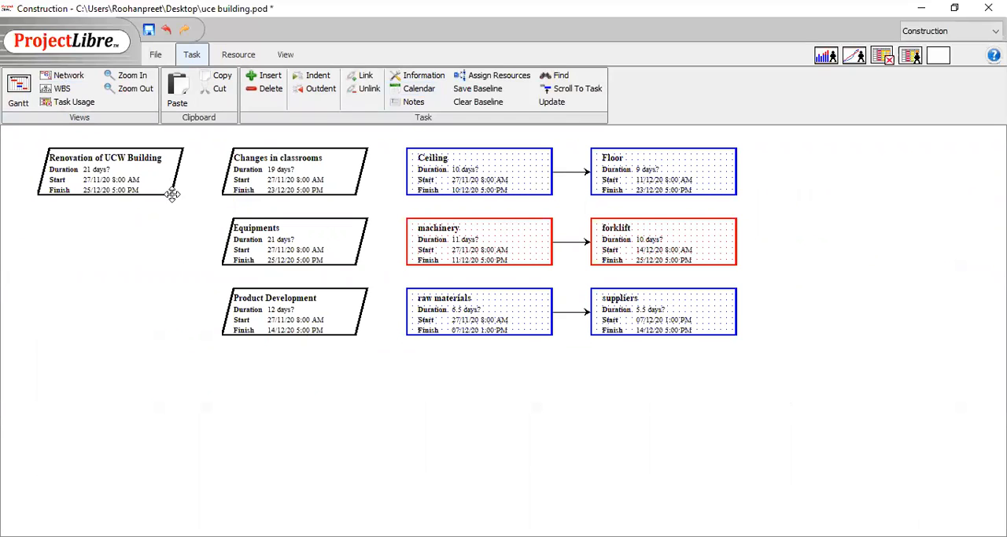
# - Show the work breakdown structure to examine the task costs, and review the project's resource list
pyautogui.click(59, 88)
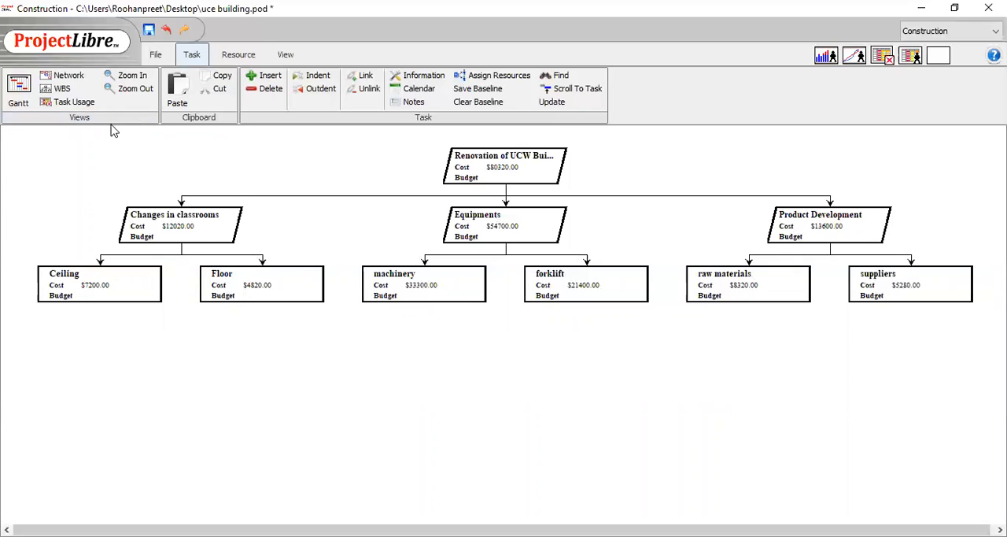
pyautogui.click(237, 55)
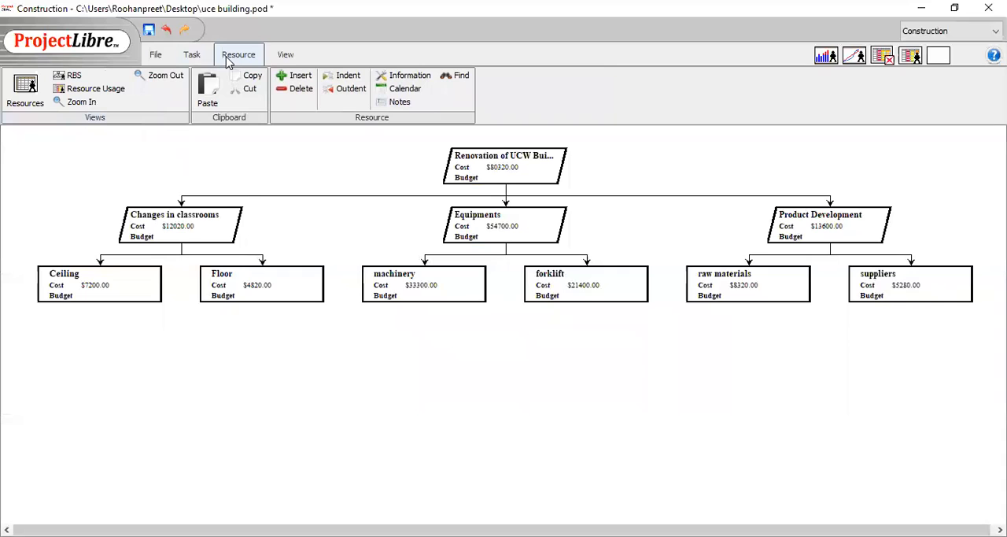
pyautogui.click(25, 88)
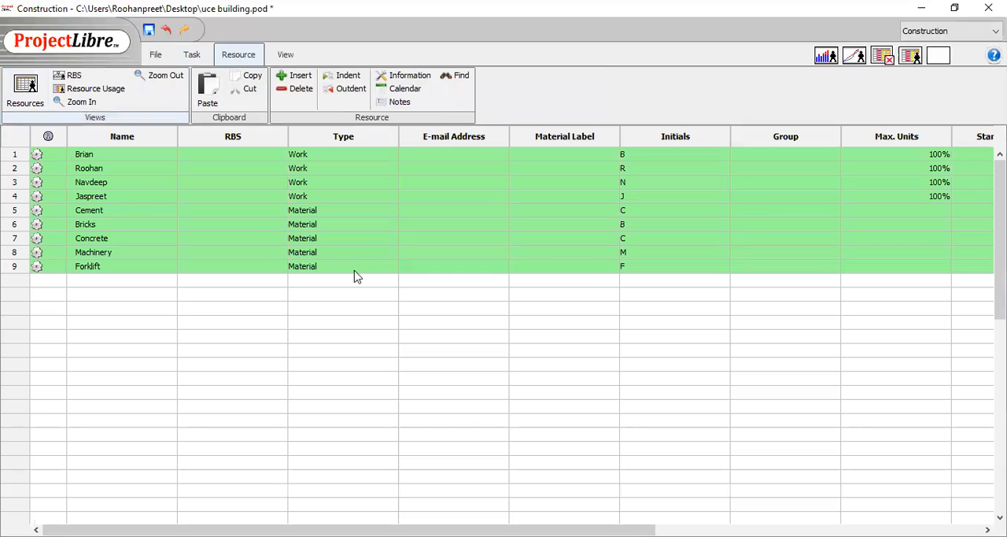
pyautogui.moveTo(409, 530)
pyautogui.mouseDown()
pyautogui.moveTo(705, 530)
pyautogui.moveTo(409, 529)
pyautogui.mouseUp()
# - Show the resource breakdown structure to examine the cost and budget of each team member and material
pyautogui.click(85, 76)
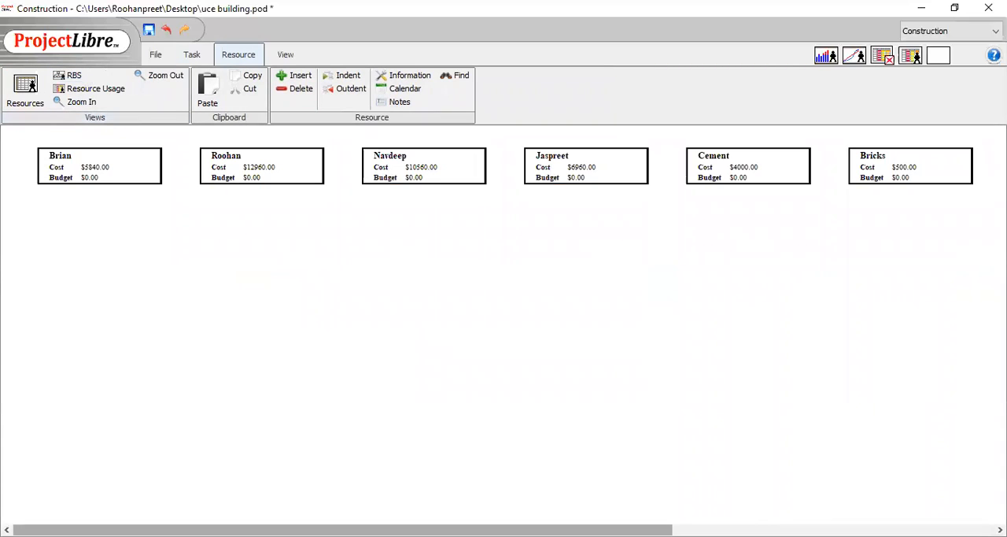
pyautogui.moveTo(343, 529)
pyautogui.mouseDown()
pyautogui.moveTo(663, 530)
pyautogui.moveTo(341, 530)
pyautogui.mouseUp()
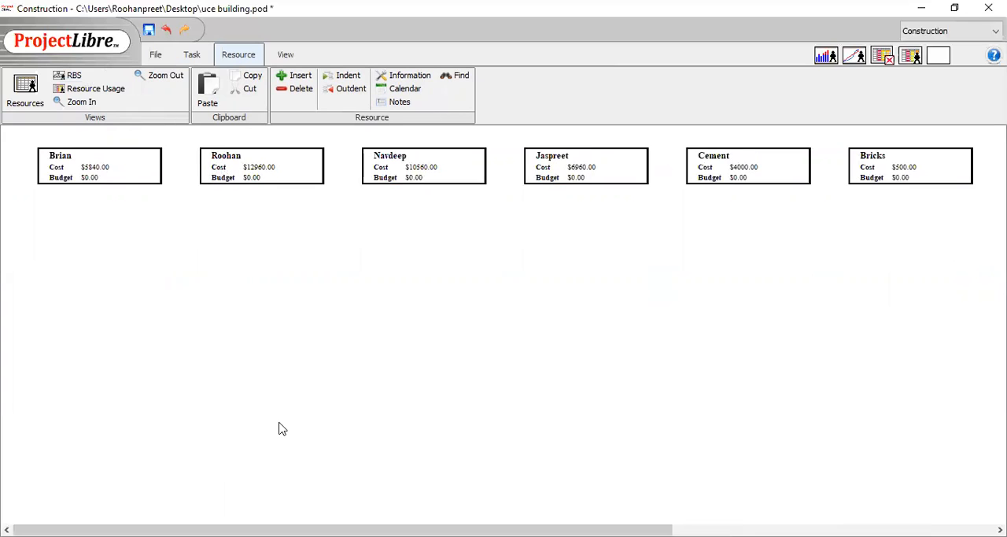
pyautogui.moveTo(275, 530); pyautogui.dragTo(8, 466)
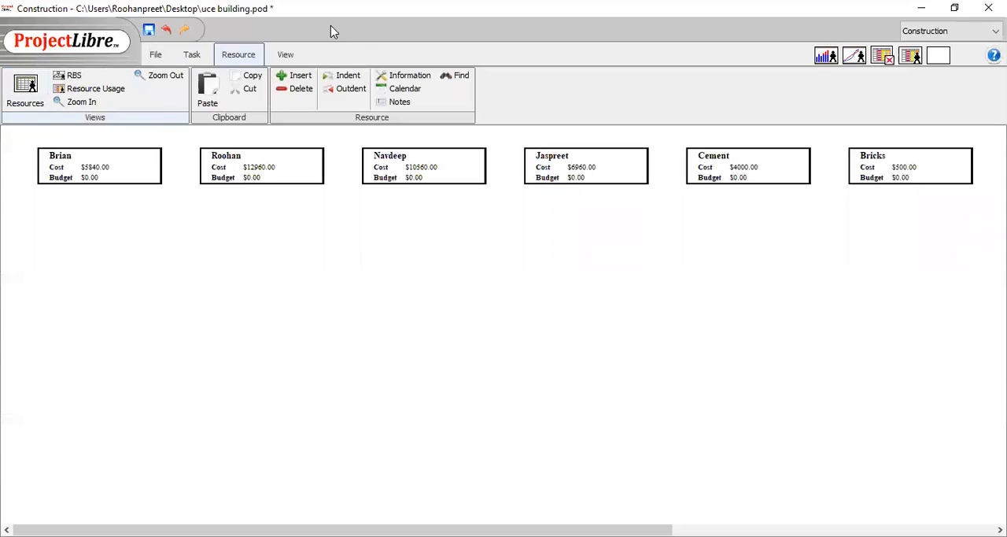